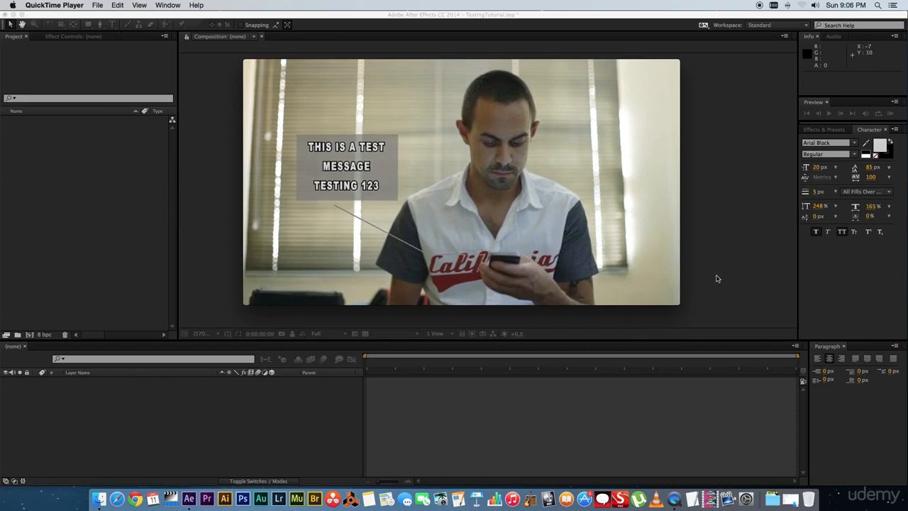
Step: Close the Example.mov preview and switch to After Effects
left_click(462, 252)
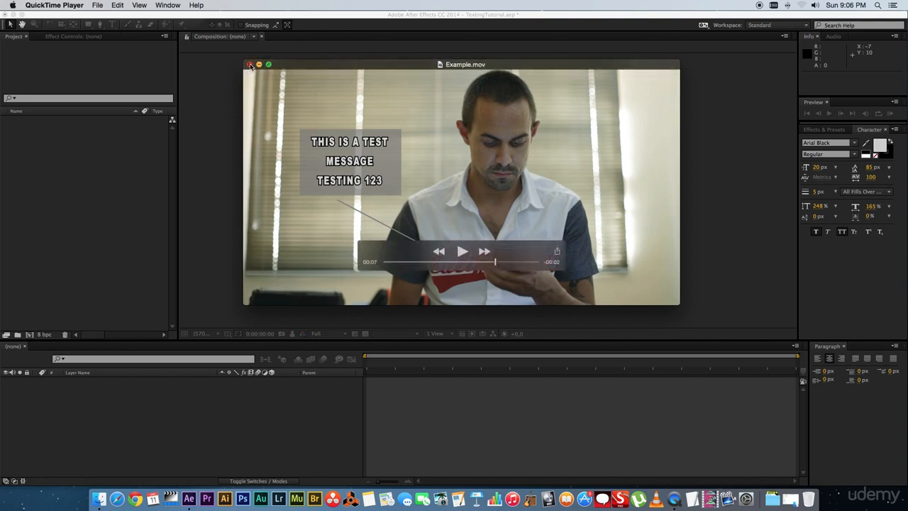
left_click(249, 65)
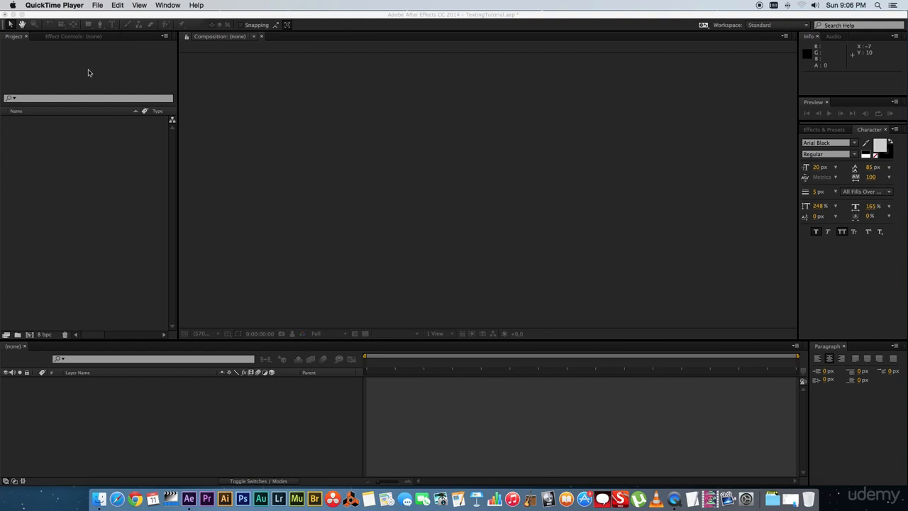
left_click(102, 173)
left_click(44, 5)
left_click(162, 190)
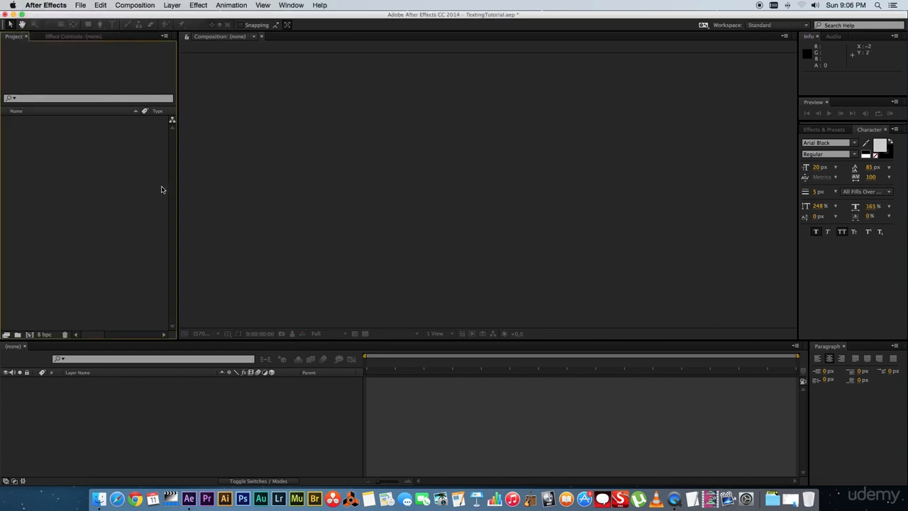
Step: Import Clip.mov as footage, create a composition from it and scrub through the clip
double_click(162, 189)
left_click(374, 63)
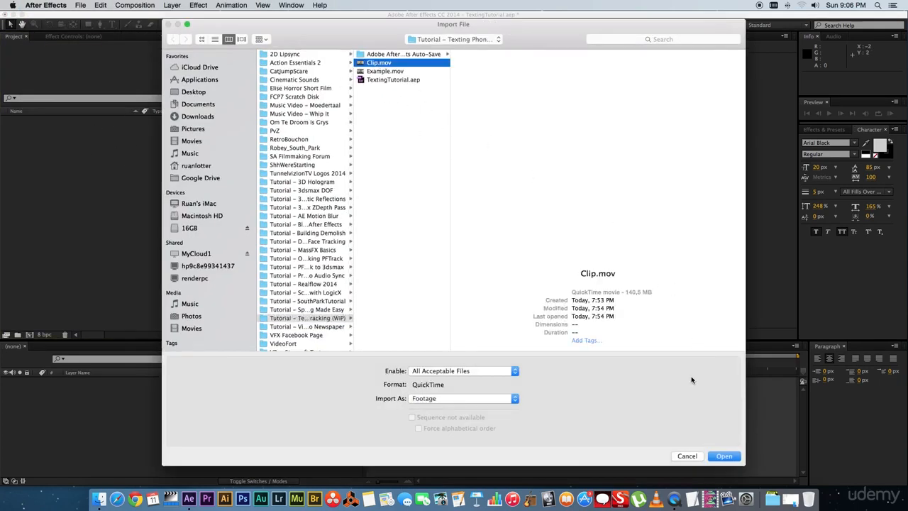
left_click(722, 455)
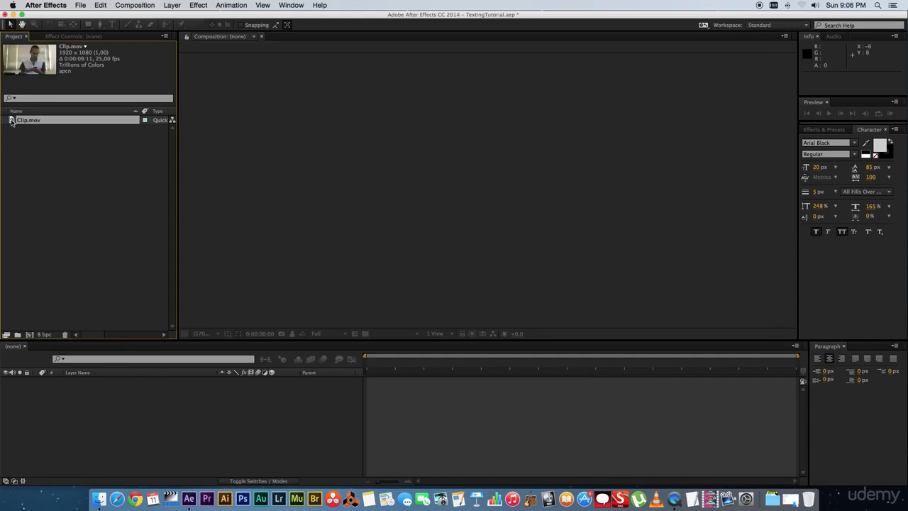
left_click(29, 334)
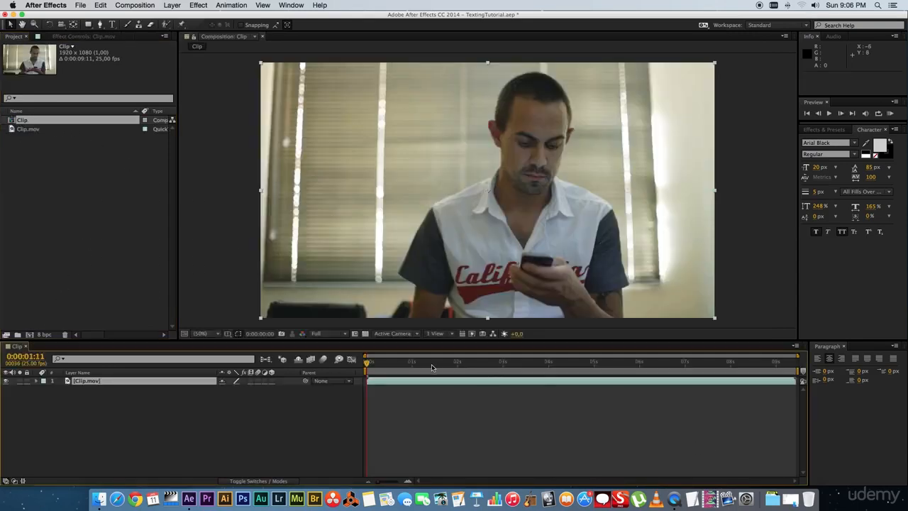
left_click_drag(431, 363, 201, 442)
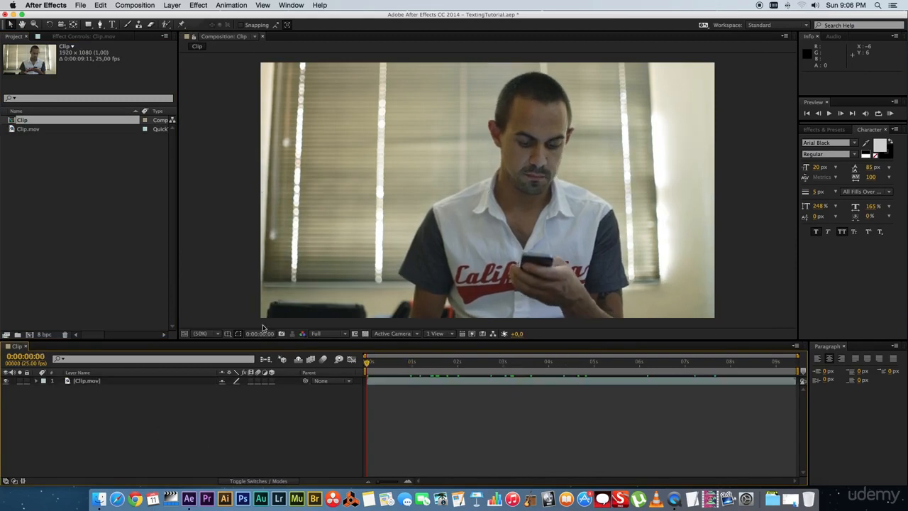
Step: Add a null object to the Clip composition and rename it Tracking
right_click(156, 406)
mouse_move(205, 391)
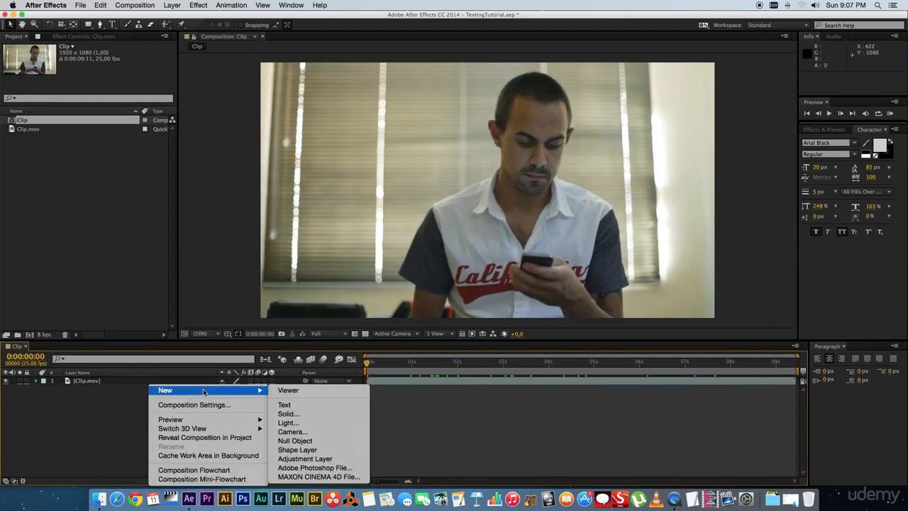
left_click(300, 442)
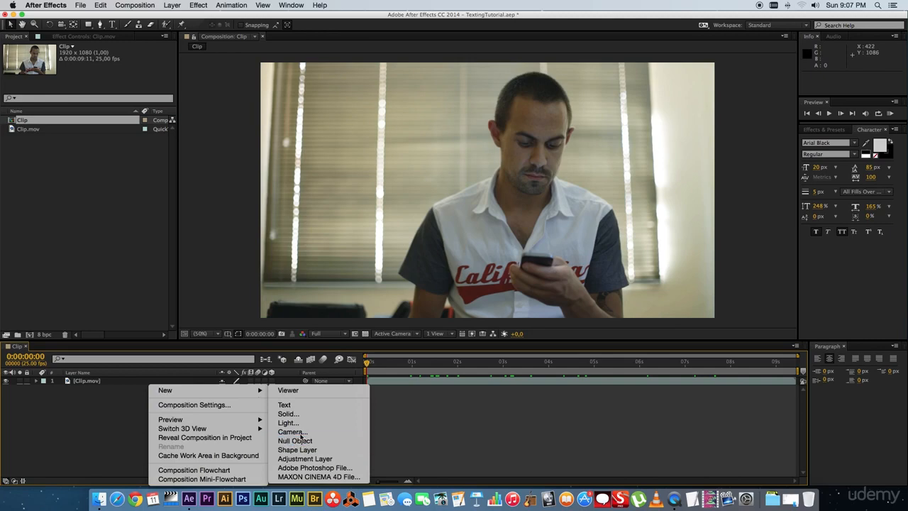
key("Return")
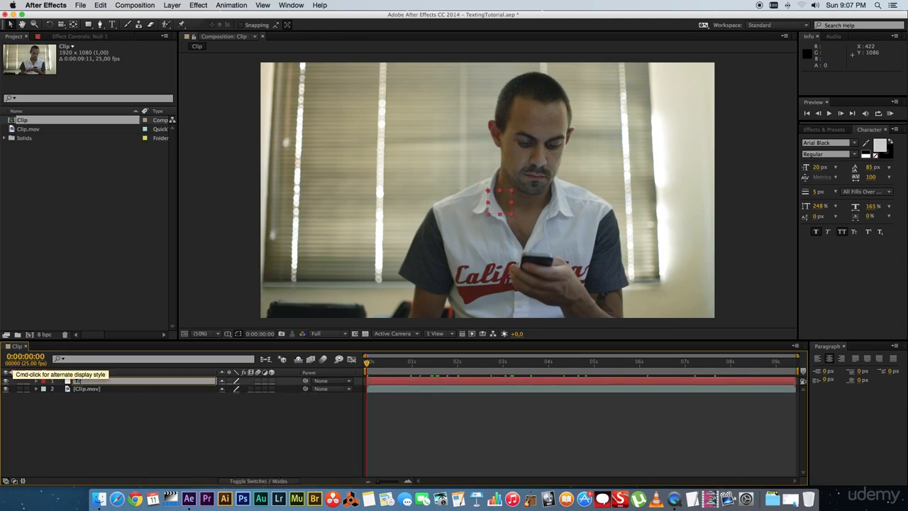
key("Return")
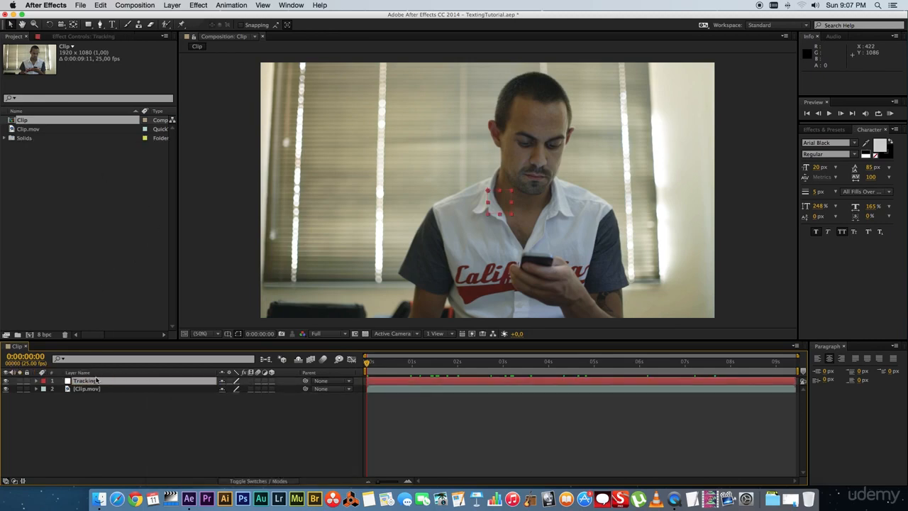
Step: Select the Clip.mov layer and switch the workspace to Motion Tracking
left_click(543, 183)
left_click(770, 26)
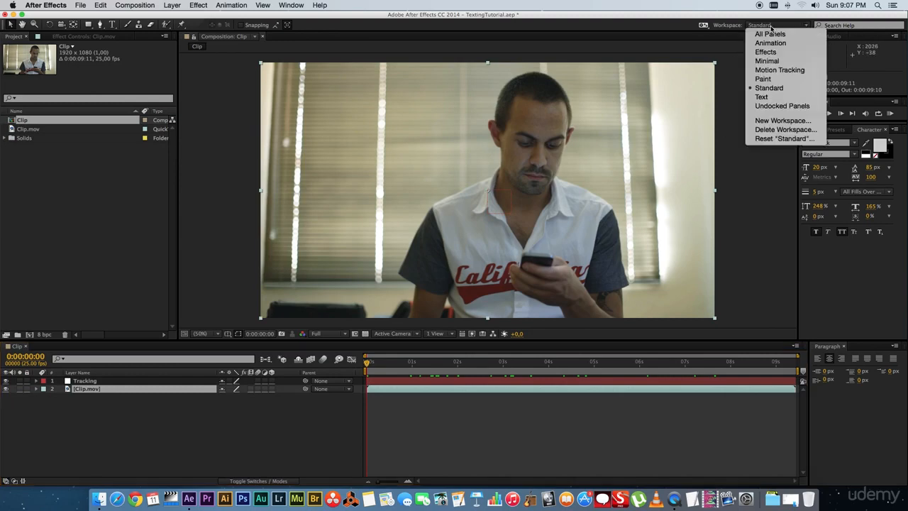
left_click(772, 71)
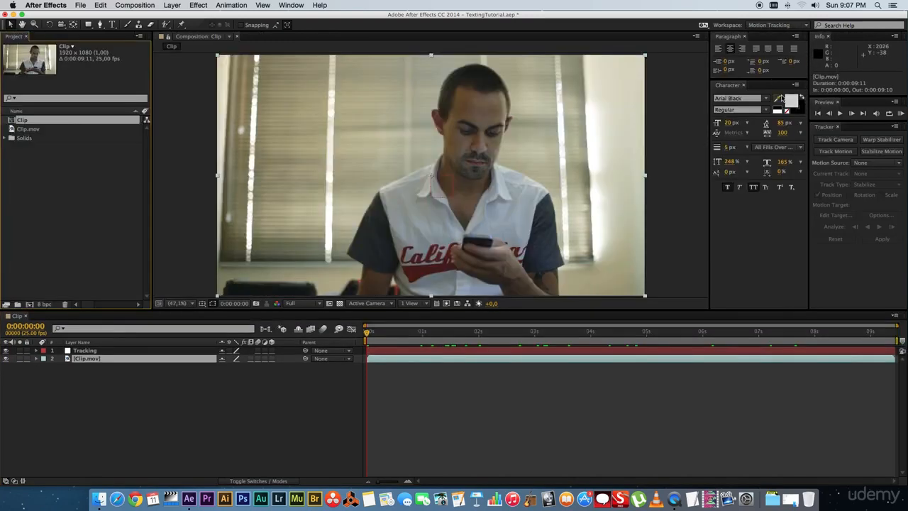
Step: Start Track Motion on Clip.mov, place the track point over the near corner of the phone and analyze forward through the clip
left_click(835, 153)
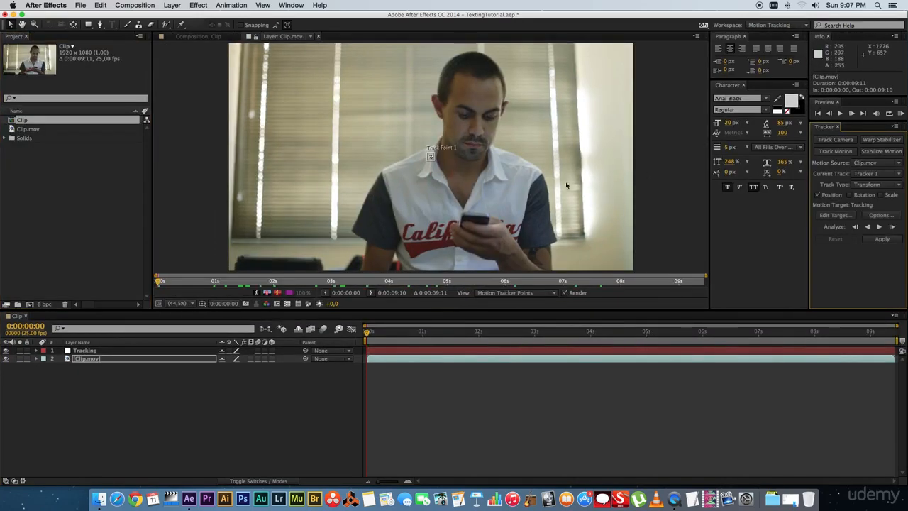
left_click_drag(435, 161, 476, 236)
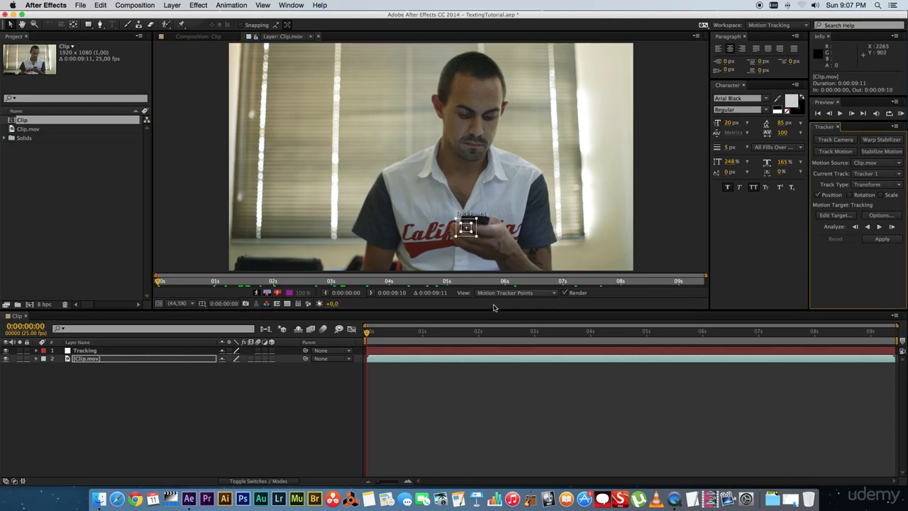
left_click(879, 227)
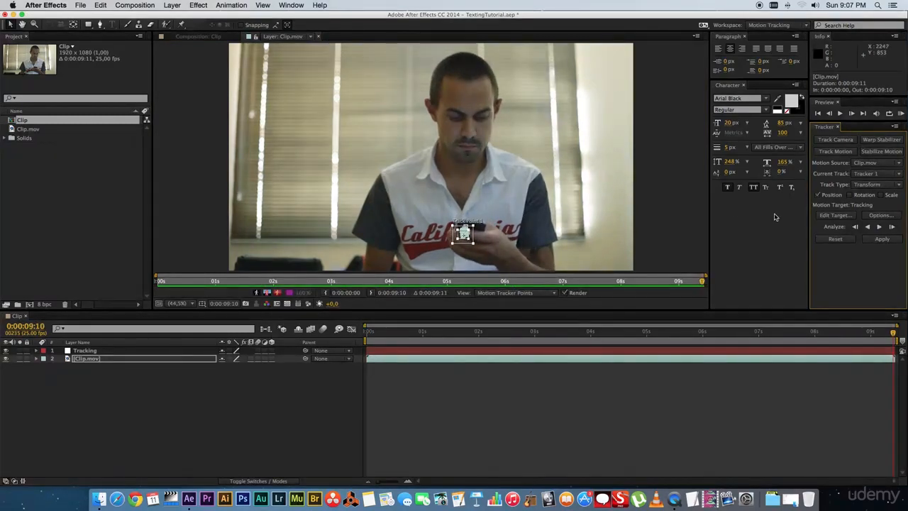
Step: Apply the tracked motion to the Tracking layer in the X and Y dimensions and collapse the Clip.mov layer's properties
left_click(835, 215)
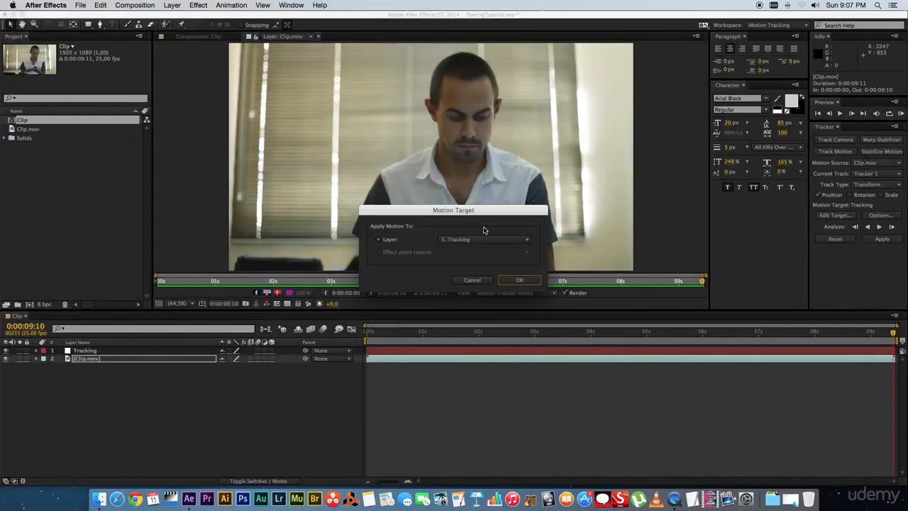
left_click(519, 281)
left_click(882, 239)
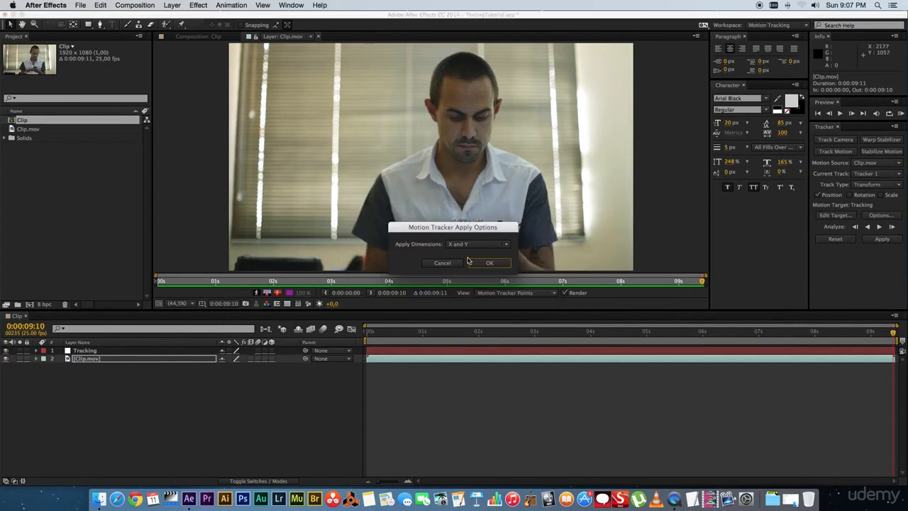
left_click(491, 263)
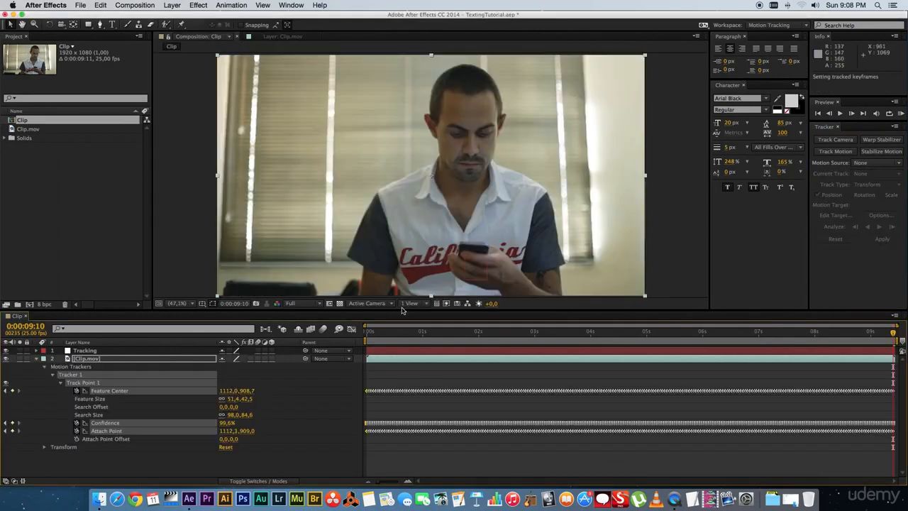
left_click(36, 360)
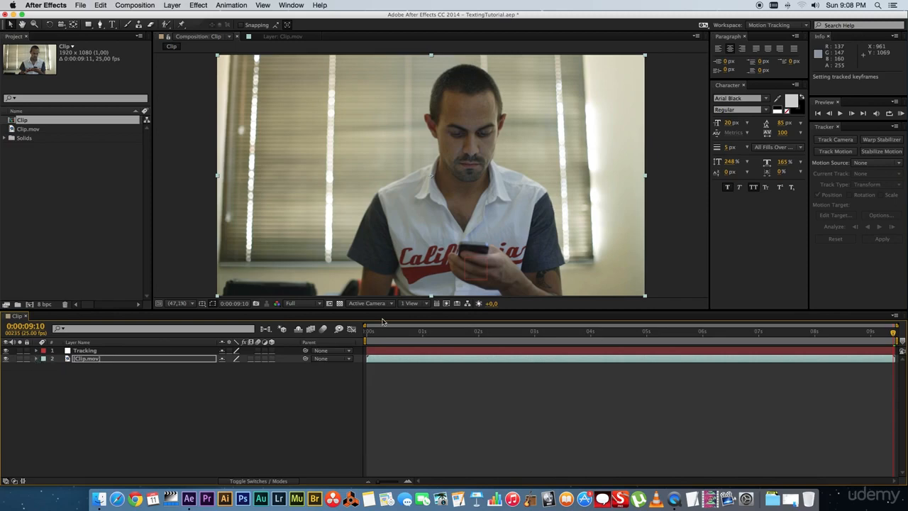
Step: Play the composition from the start to check how the Tracking null follows the phone
left_click(158, 352)
left_click_drag(379, 331, 316, 349)
key("F2")
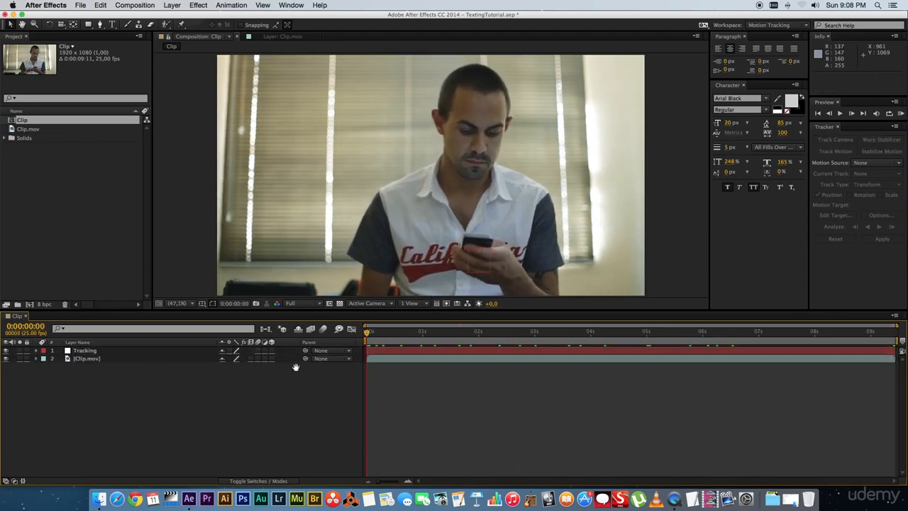
key("space")
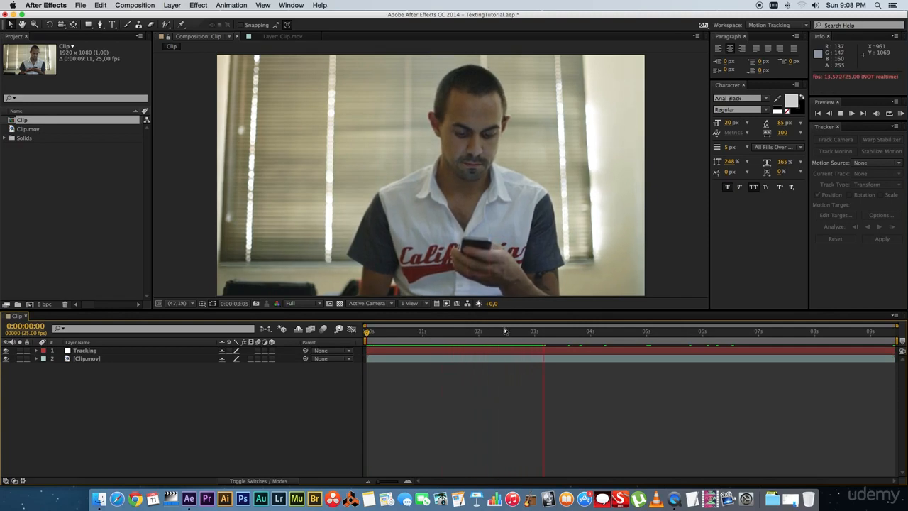
key("space")
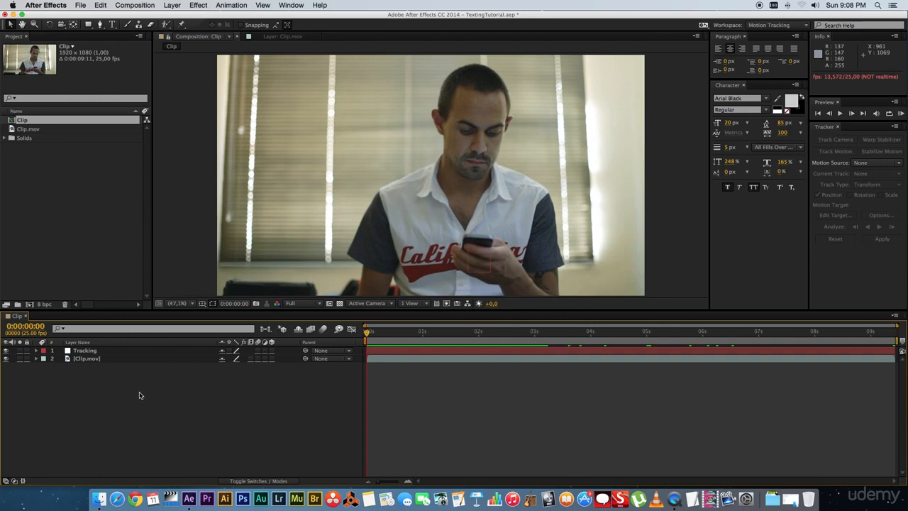
Step: Create a text layer reading "THIS IS A TEXT MESSAGE" with "HELLO TESTING 123" on a second line
right_click(140, 395)
mouse_move(178, 391)
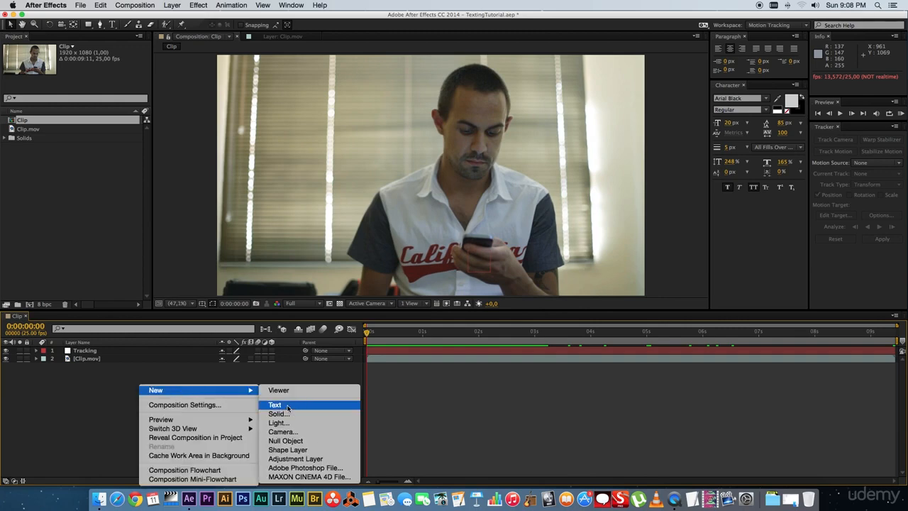
left_click(288, 407)
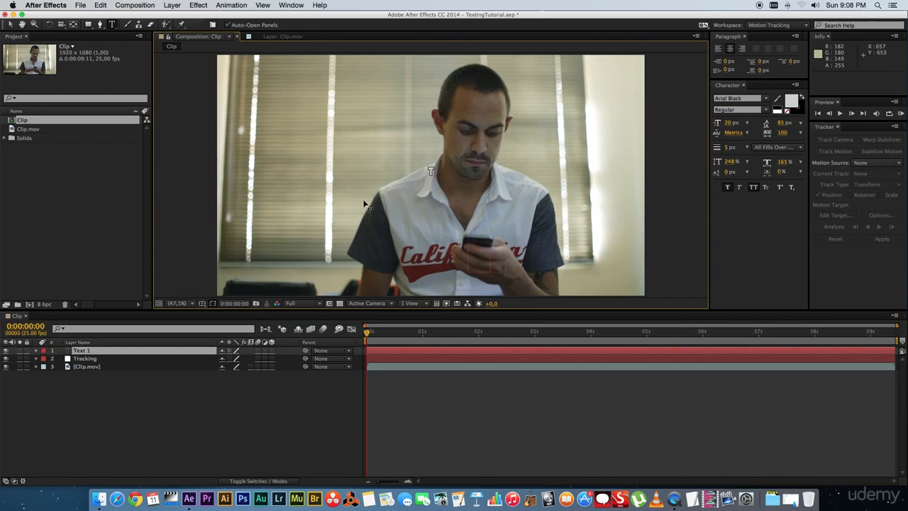
type("THIS IS A TE")
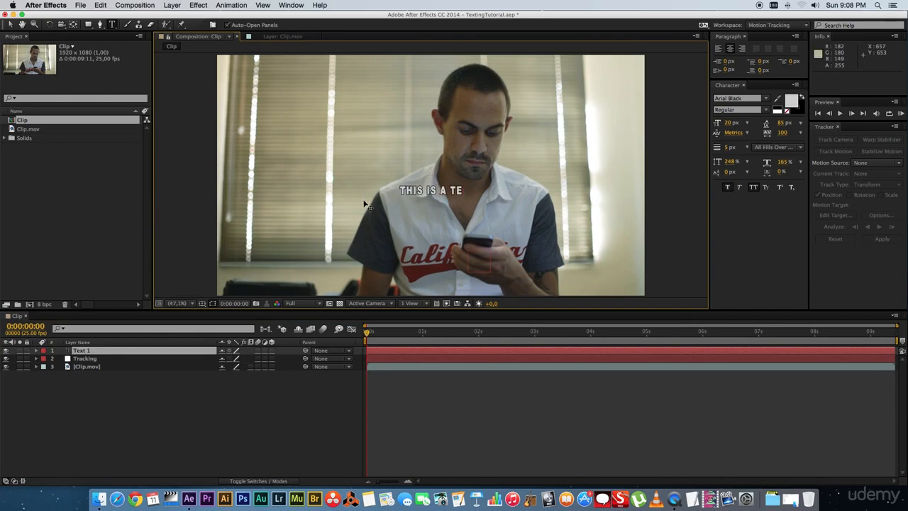
type("XT MESSAG")
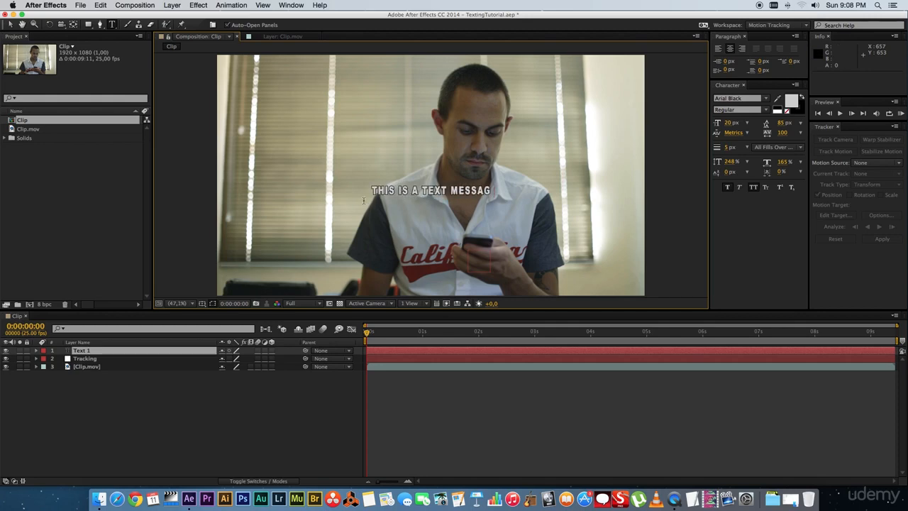
type("E HE")
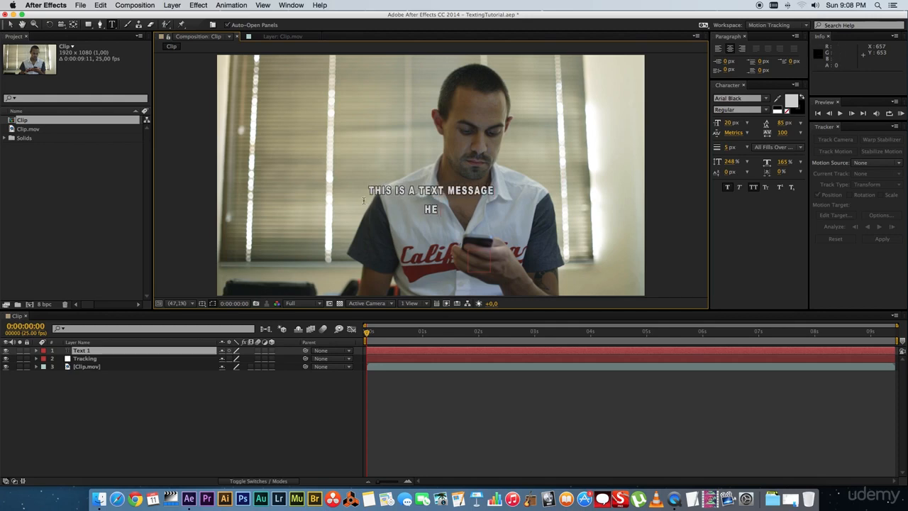
type("LLO TESTING 123")
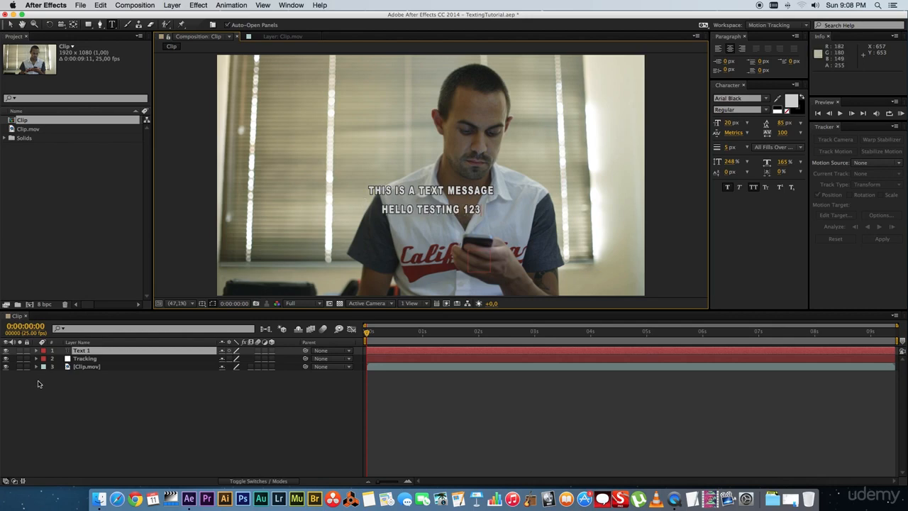
key("KP_Enter")
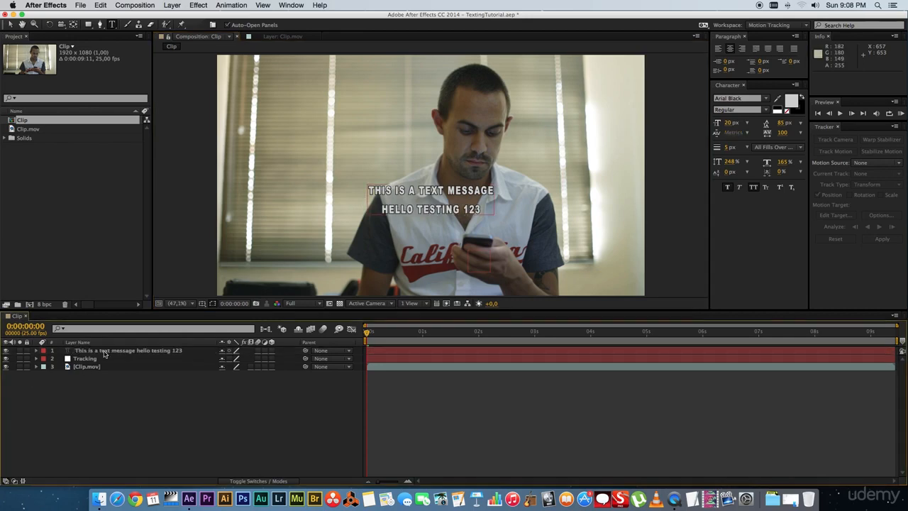
Step: Move the text with the Selection tool onto the window blinds beside the man's head and deselect it
left_click(10, 25)
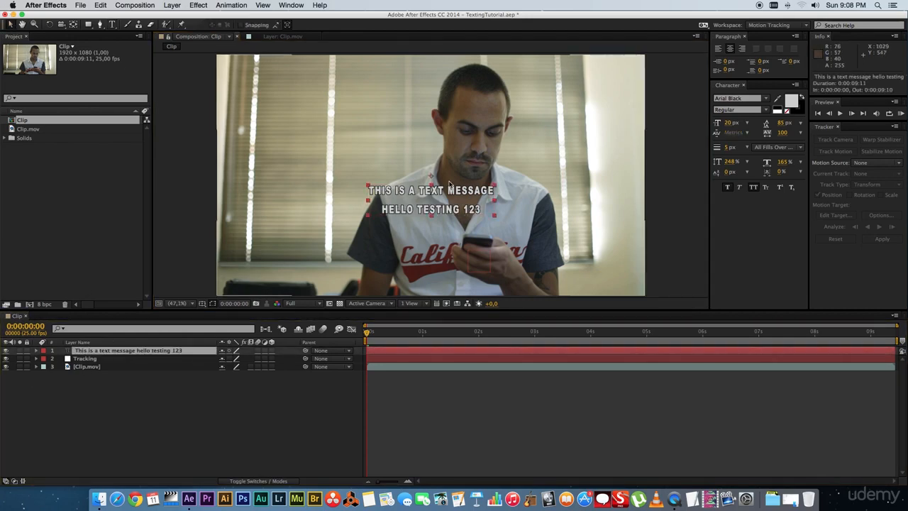
left_click_drag(406, 196, 329, 149)
left_click(139, 391)
Step: Create a gray solid layer at the composition size of 1920 x 1080 px
right_click(132, 393)
mouse_move(170, 390)
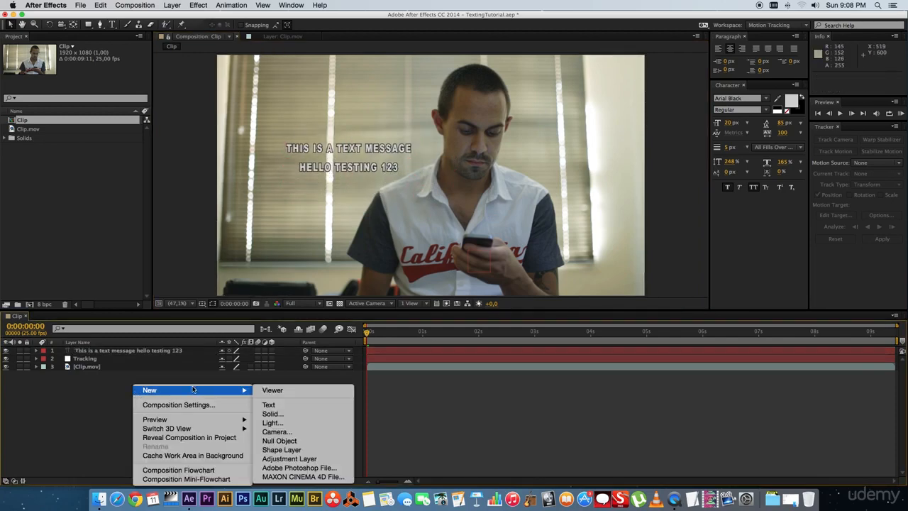
left_click(277, 417)
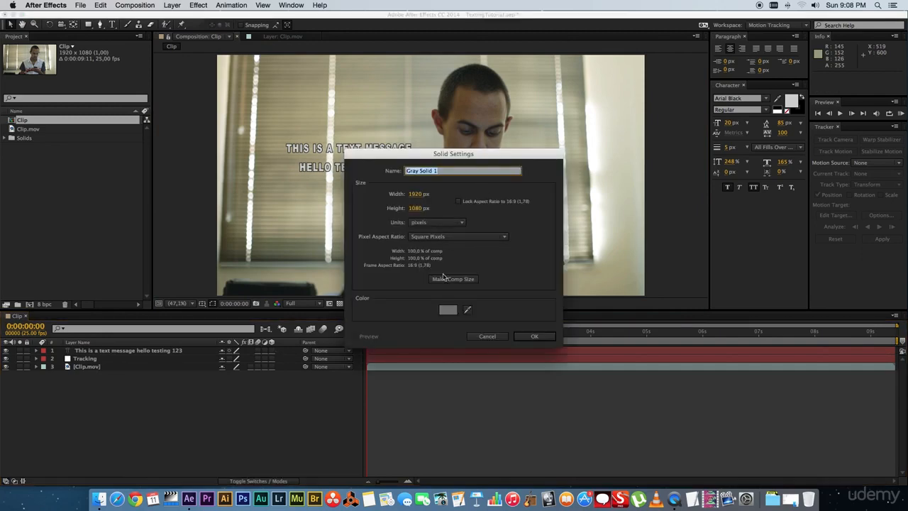
left_click(448, 309)
left_click_drag(73, 324, 78, 319)
left_click(268, 251)
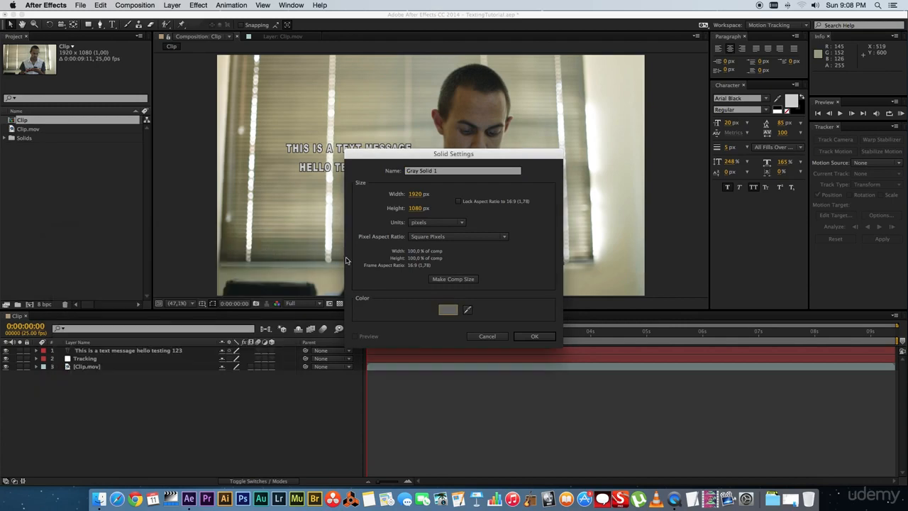
left_click(537, 337)
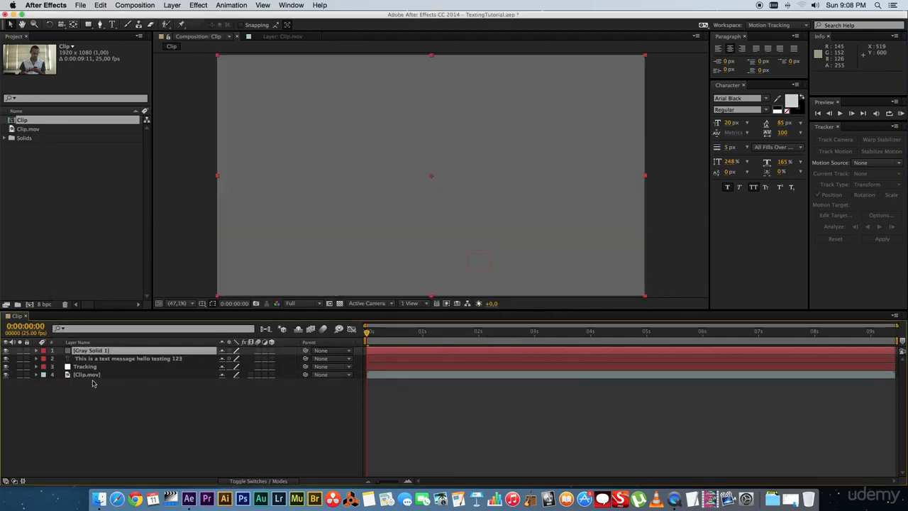
Step: Reduce the opacity of the gray solid layer to 54% so the text and footage show through
left_click(93, 392)
left_click(93, 351)
key("t")
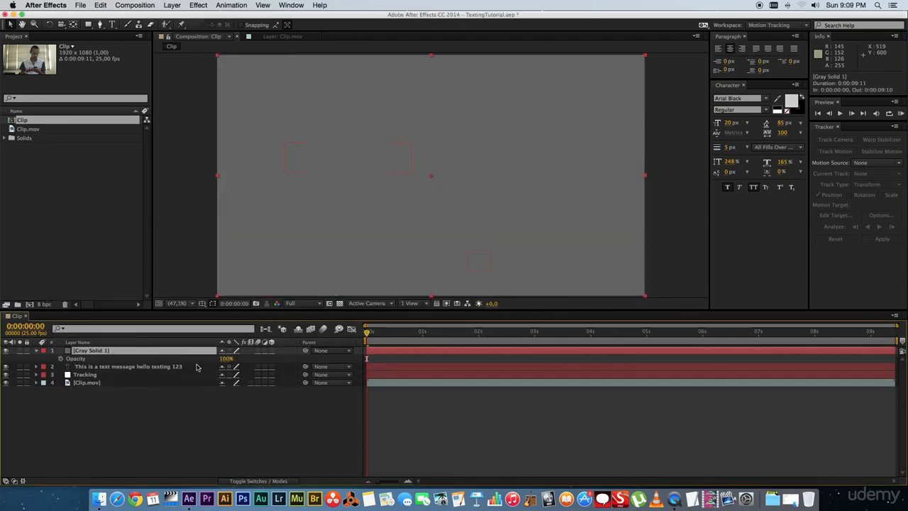
left_click_drag(226, 360, 193, 360)
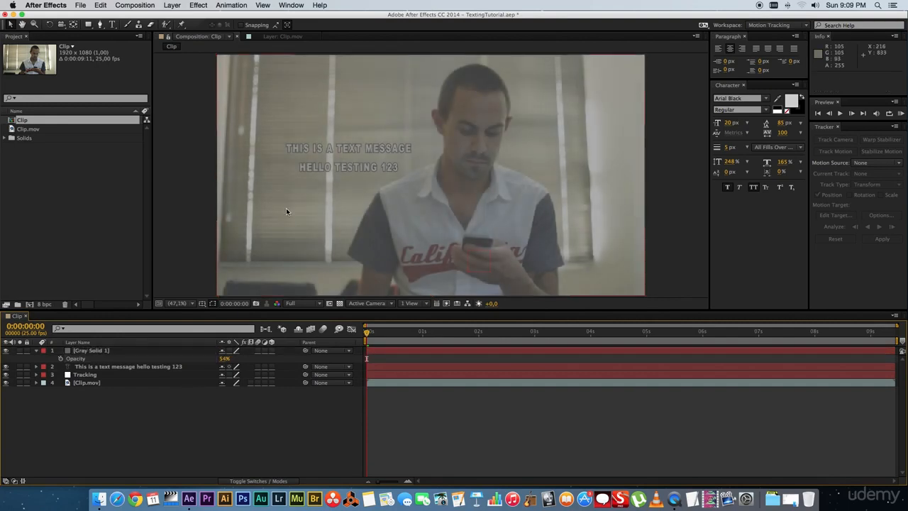
Step: Mask the gray solid with a rectangle about 662 x 224 px around the text and move the text layer above the solid
left_click(90, 26)
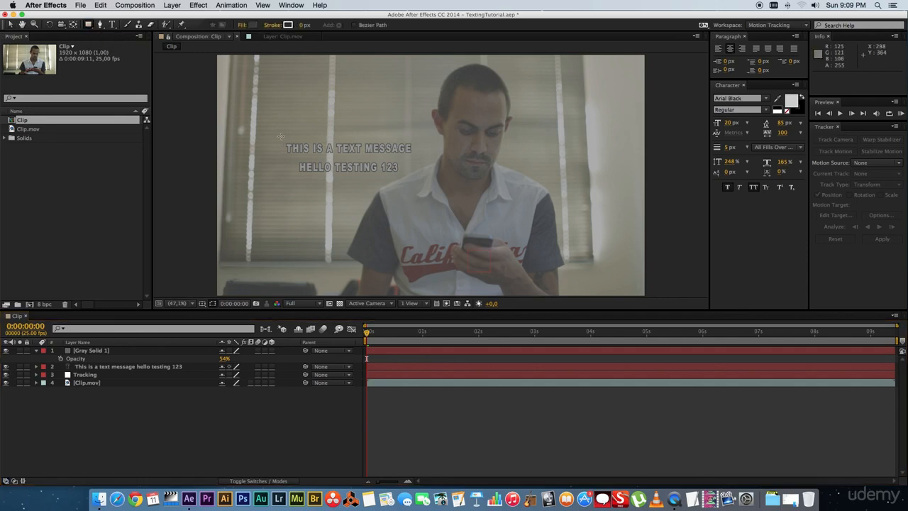
left_click_drag(276, 132, 423, 183)
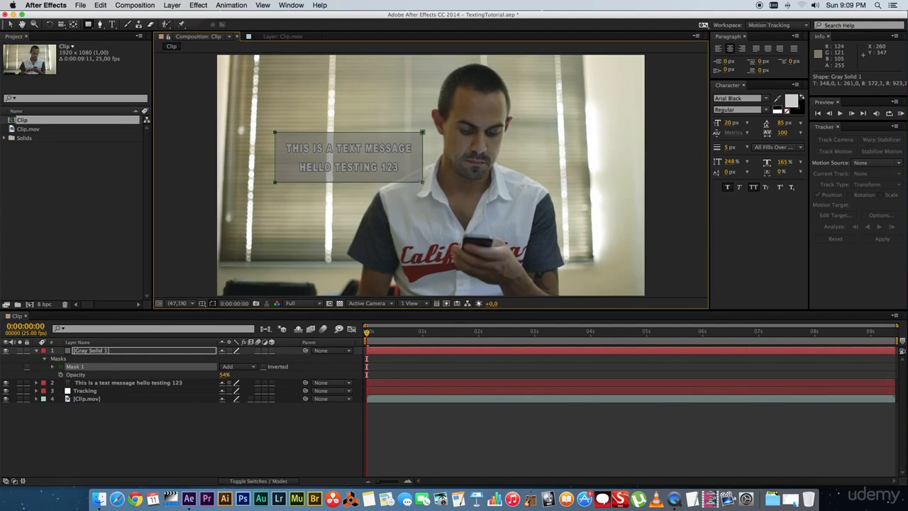
left_click(36, 350)
left_click_drag(92, 359, 100, 352)
left_click(107, 408)
Step: Pre-compose the text layer and the gray solid into a new composition named "TextMessage", moving all attributes
left_click(102, 352)
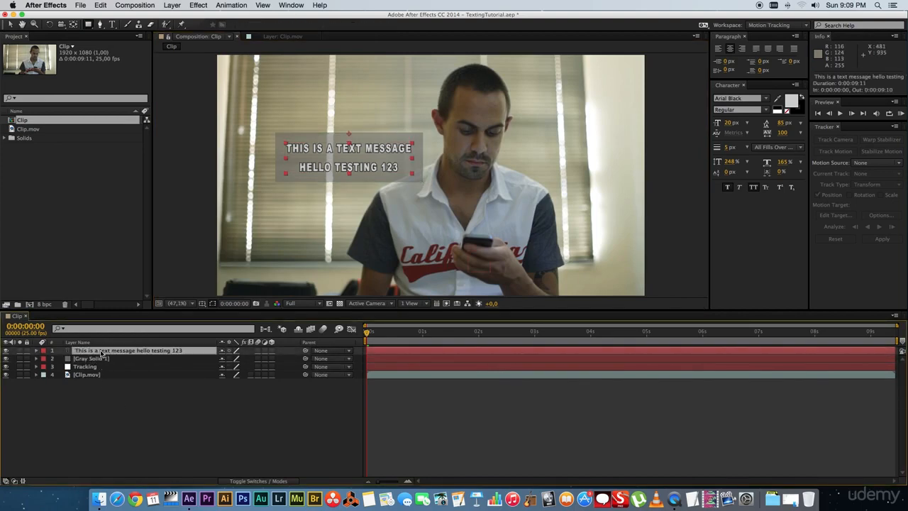
left_click(92, 359, "shift")
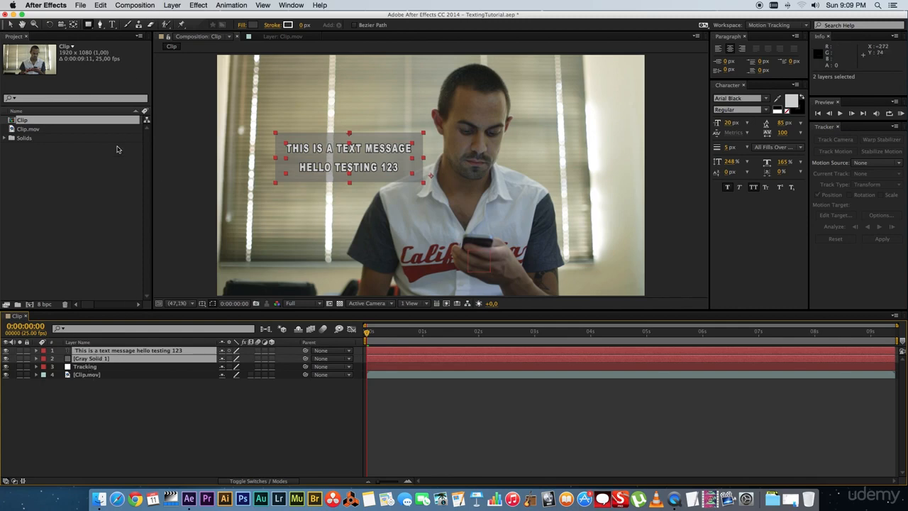
right_click(101, 352)
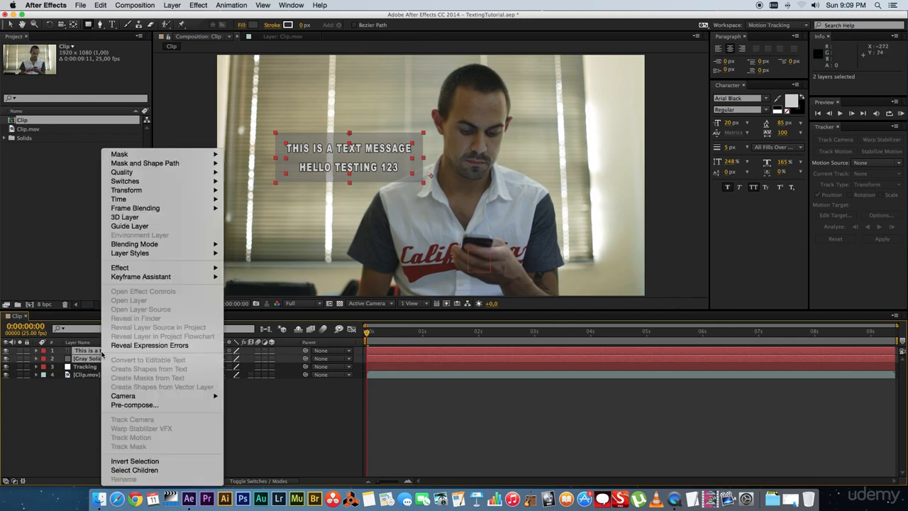
left_click(134, 405)
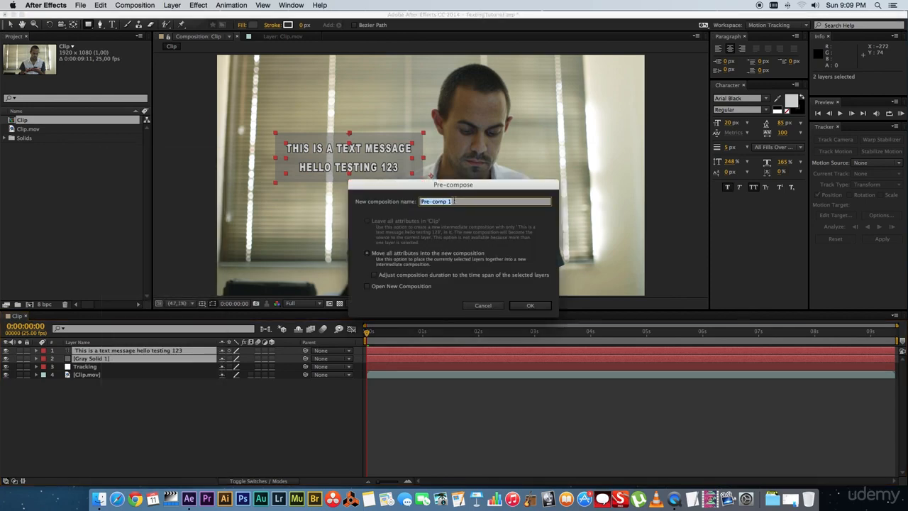
type("TextMessage")
key("Return")
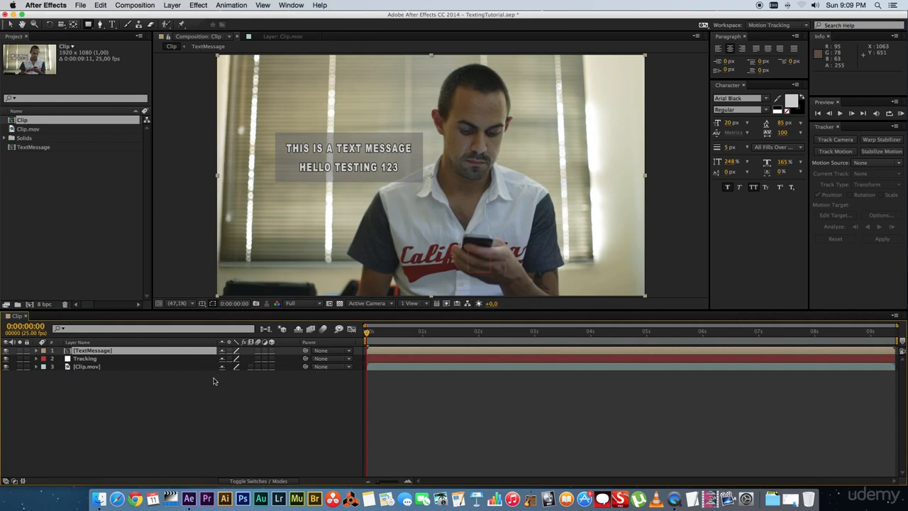
left_click(133, 391)
left_click(92, 350)
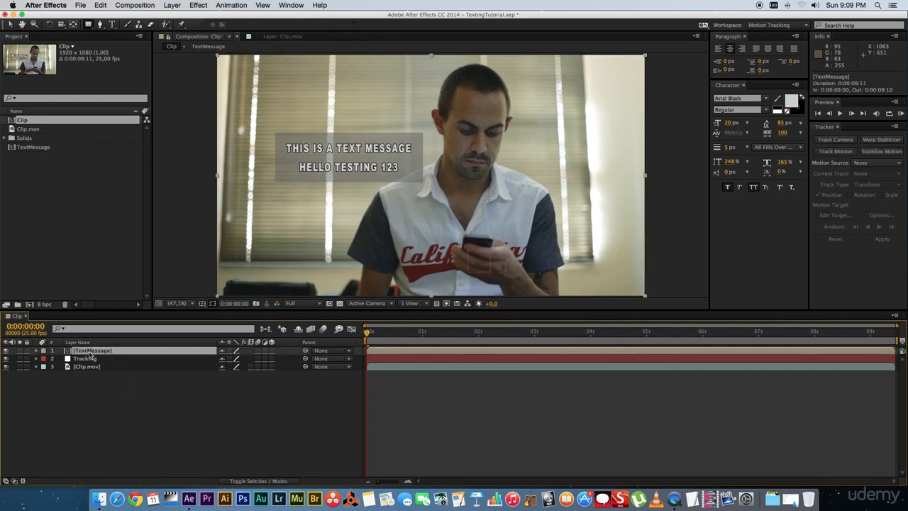
left_click(97, 395)
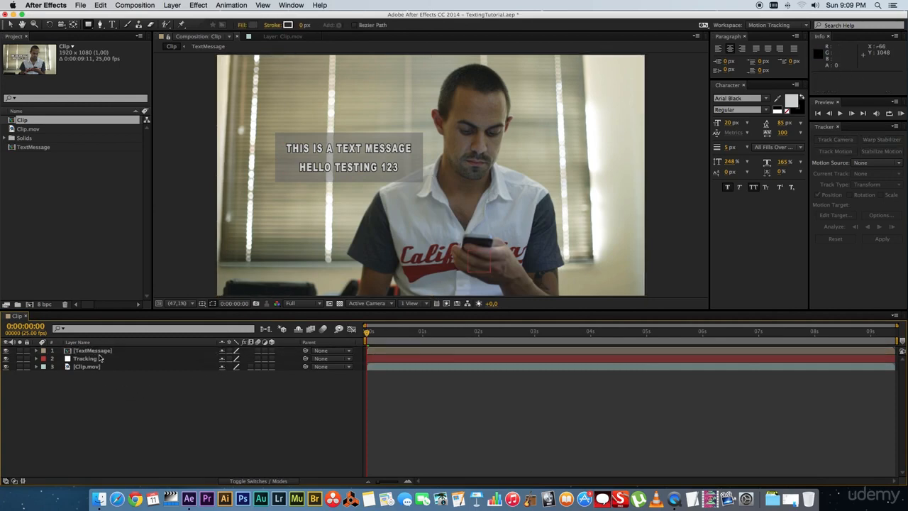
left_click(99, 352)
left_click(105, 384)
left_click(101, 352)
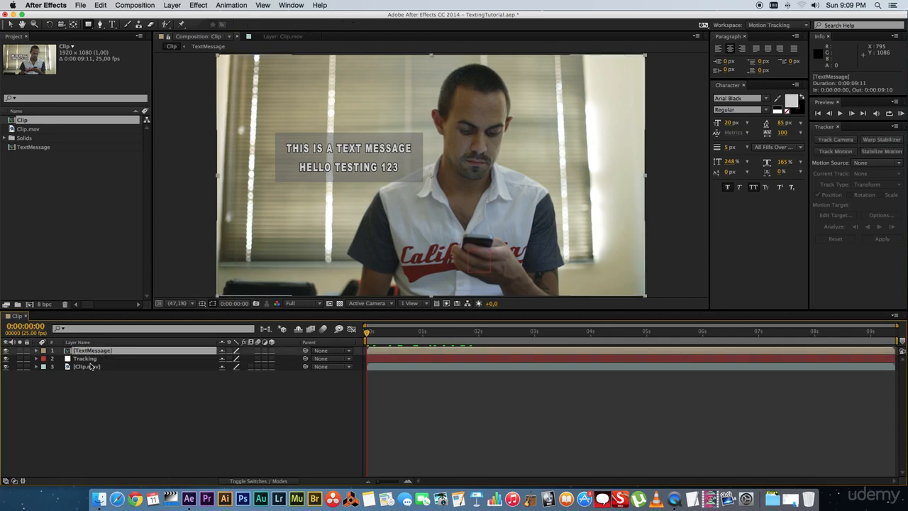
Step: Move the Tracking null above the TextMessage layer and parent TextMessage to it
left_click(85, 360)
left_click_drag(87, 361, 87, 348)
left_click(92, 358)
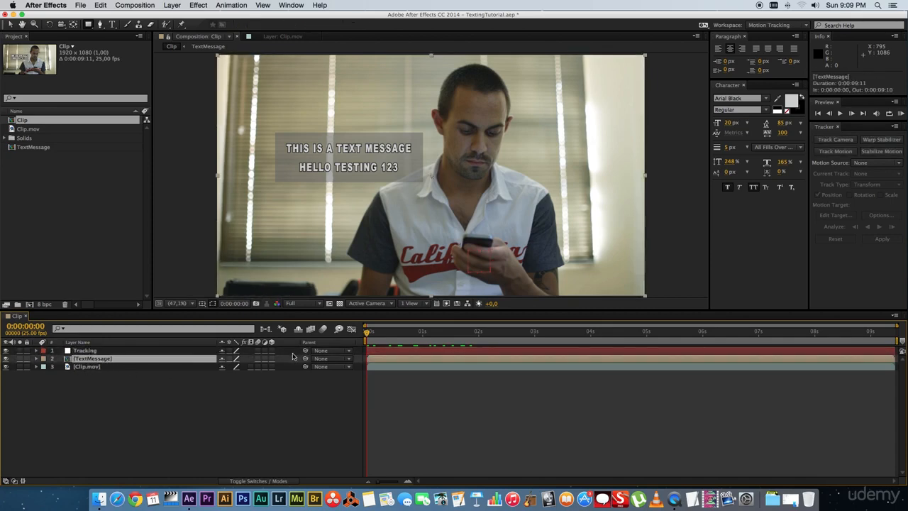
left_click_drag(306, 360, 92, 352)
Step: Play the composition from the start to check how the message box follows the phone, ending at 1 second
key("space")
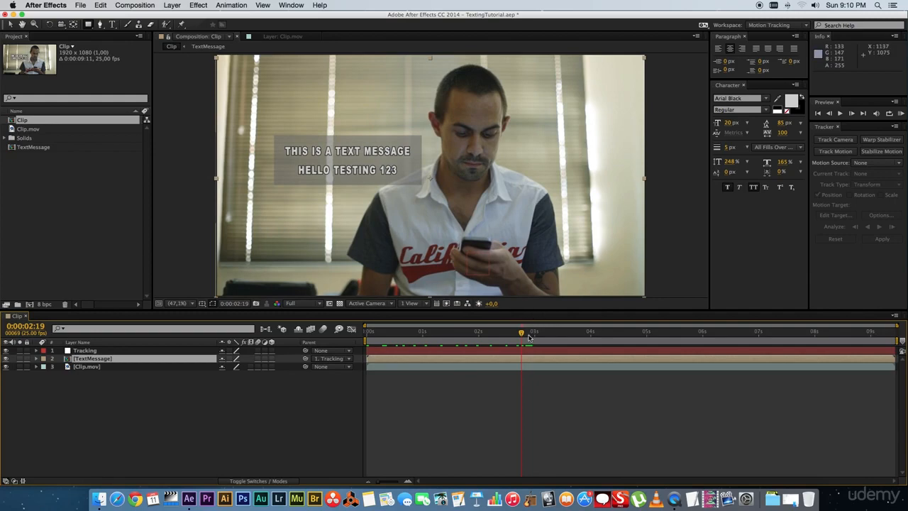
left_click_drag(521, 334, 367, 336)
key("space")
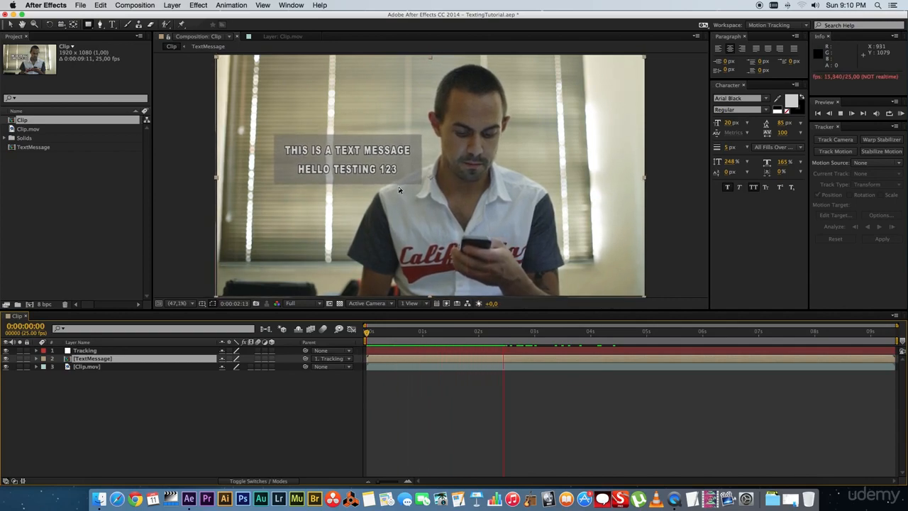
left_click(410, 333)
mouse_move(410, 334)
left_mouse_down()
mouse_move(473, 333)
mouse_move(423, 334)
left_mouse_up()
Step: Open the TextMessage composition and, at 2 seconds, add an Opacity animator set to 0% to the text layer
double_click(87, 359)
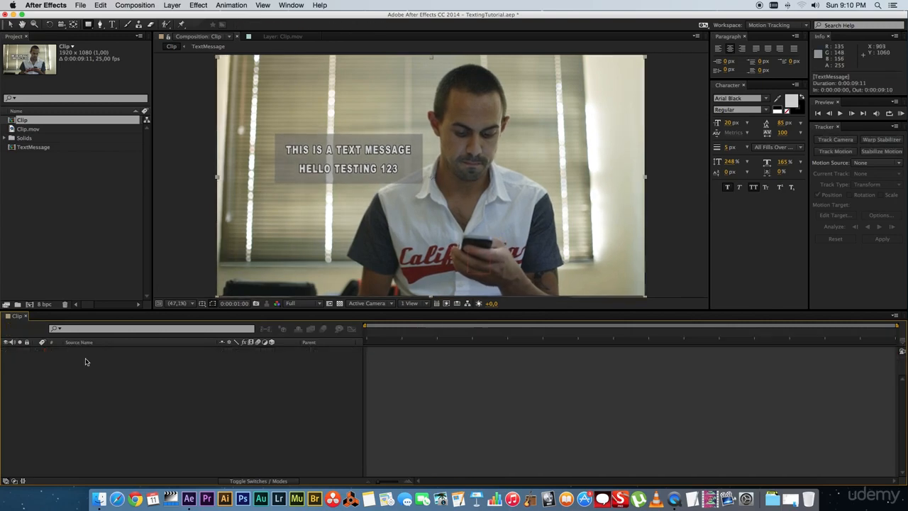
left_click(478, 335)
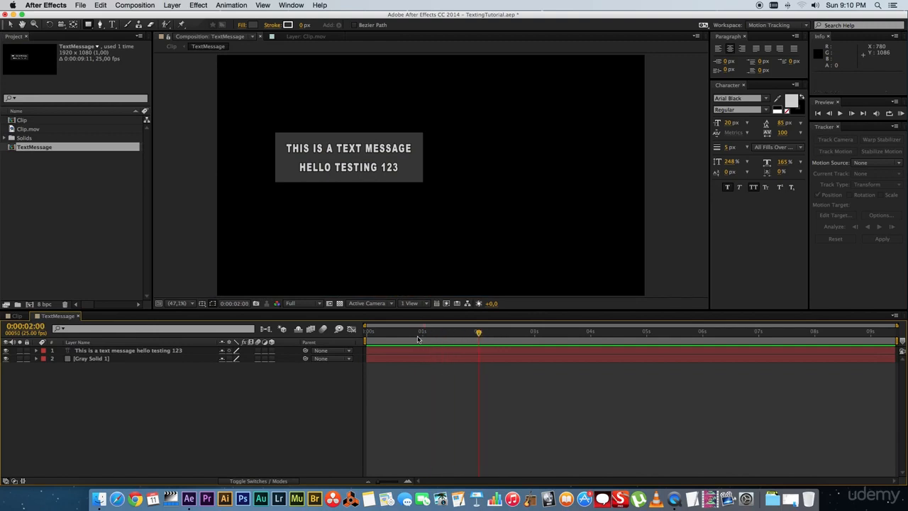
left_click(477, 335)
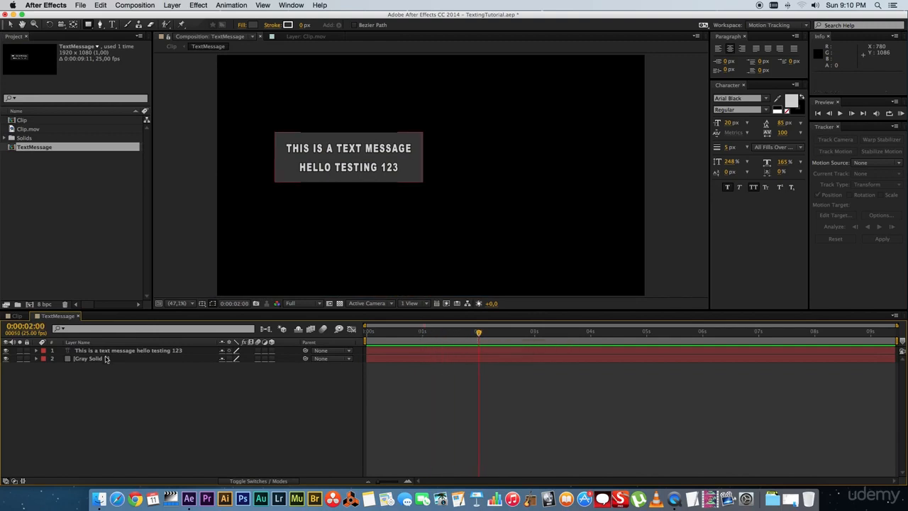
left_click(37, 351)
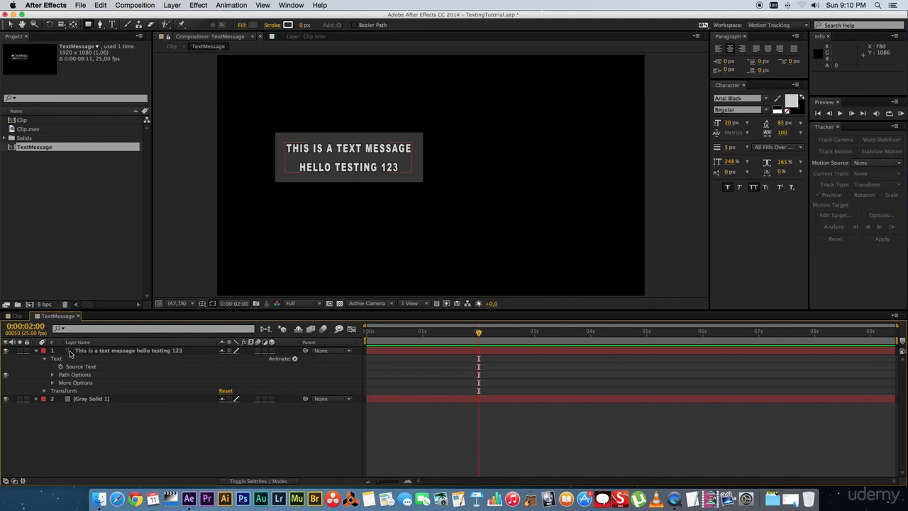
left_click(294, 360)
left_click(324, 364)
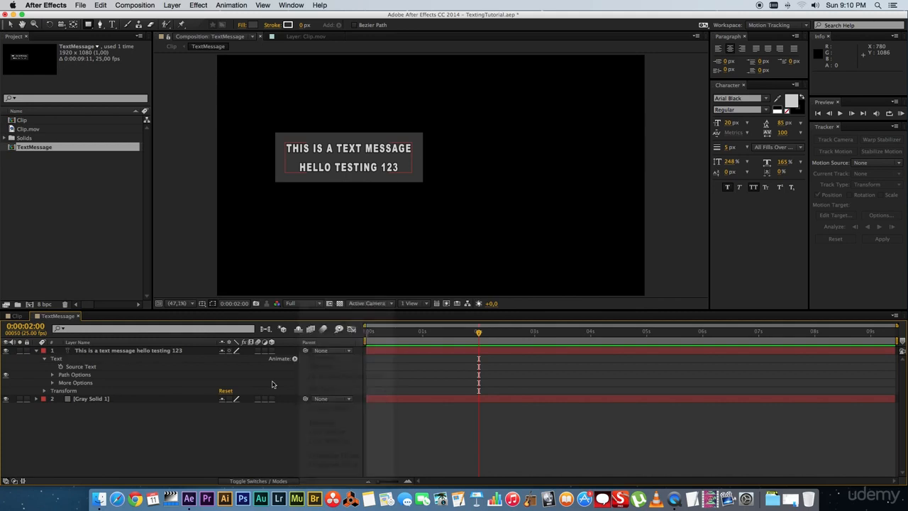
type("00")
key("Return")
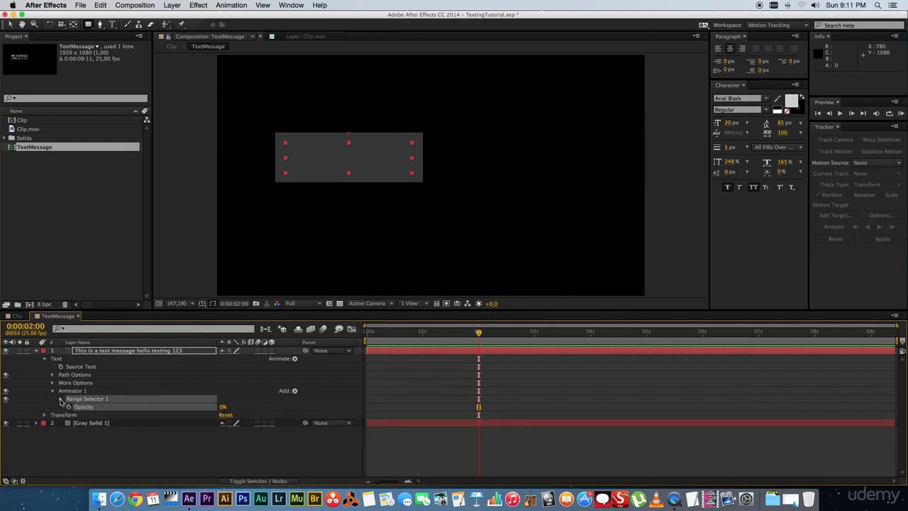
Step: Keyframe the Start value of Range Selector 1 from 0% at 2 seconds to 100% at 3 seconds
left_click(61, 400)
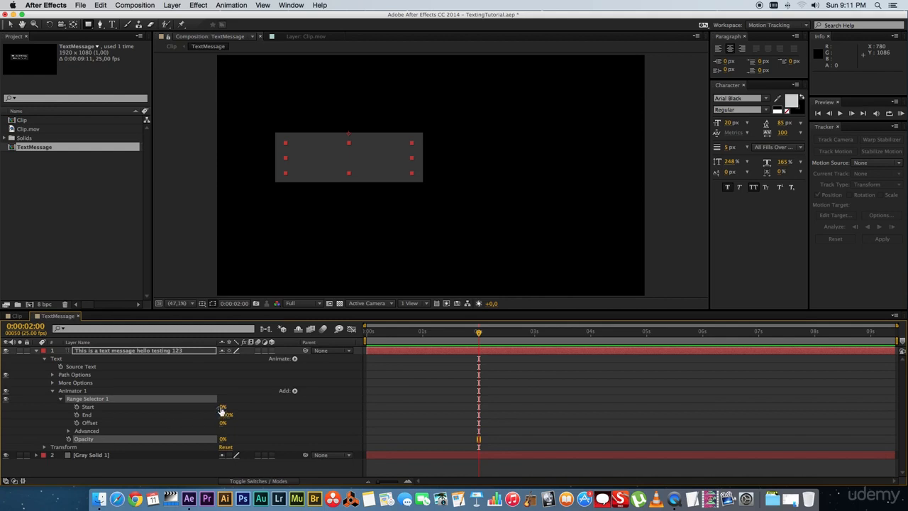
mouse_move(223, 407)
left_mouse_down()
mouse_move(277, 405)
mouse_move(203, 406)
mouse_move(229, 404)
left_mouse_up()
left_click_drag(241, 401, 110, 423)
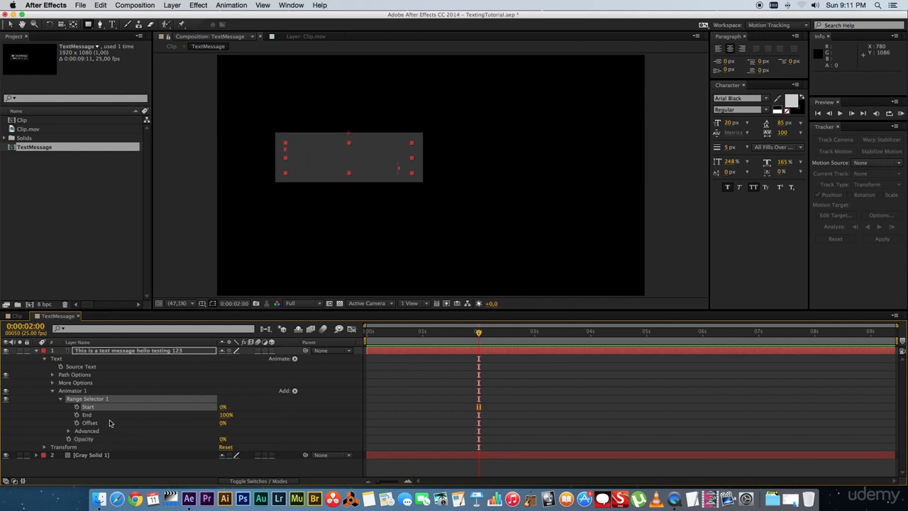
left_click(77, 407)
left_click(534, 332)
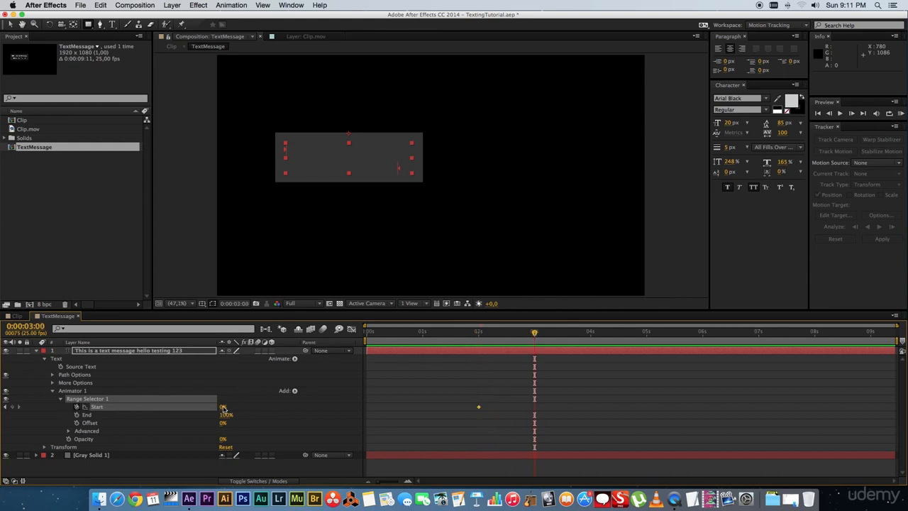
left_click_drag(223, 407, 270, 403)
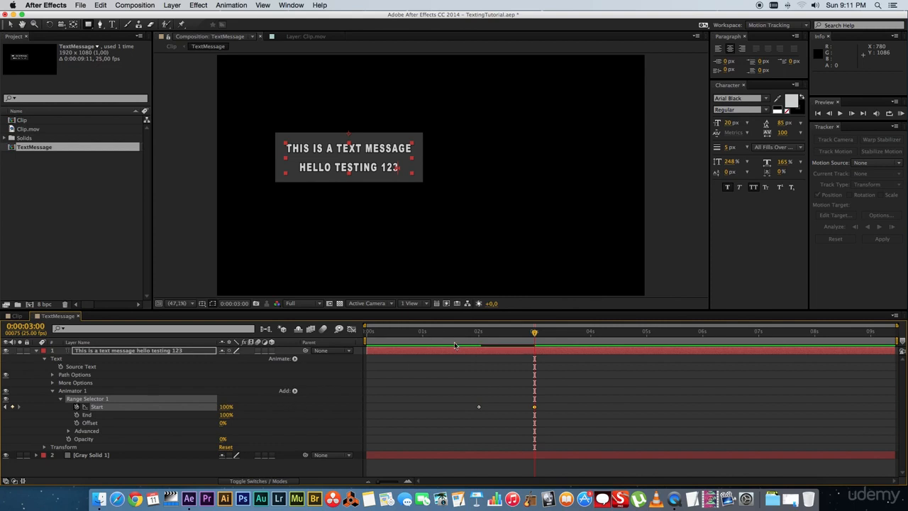
Step: Preview the text reveal in TextMessage, close that composition, and preview it over the footage in Clip from the start
key("0")
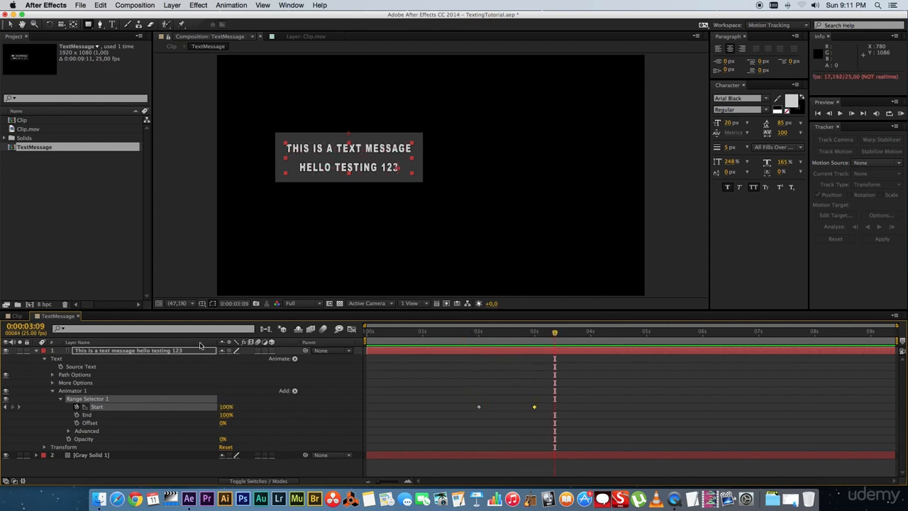
left_click(78, 317)
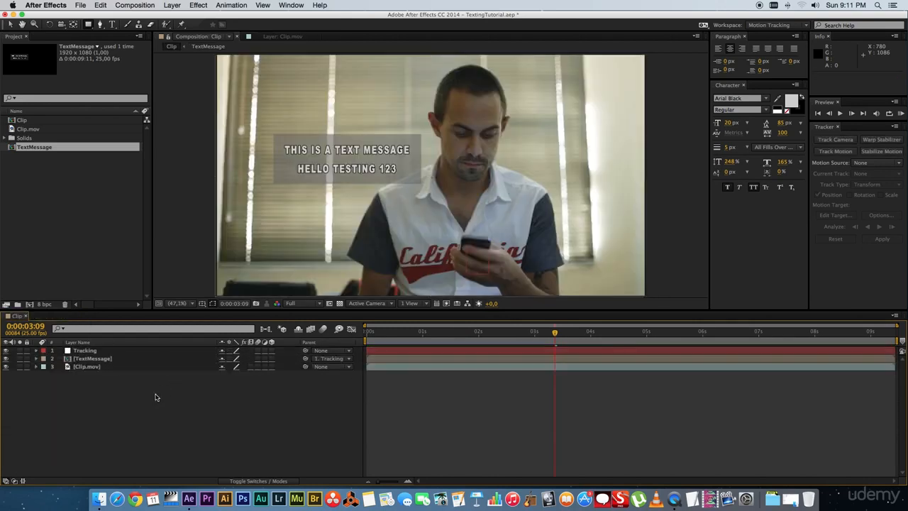
left_click_drag(479, 333, 449, 335)
key("0")
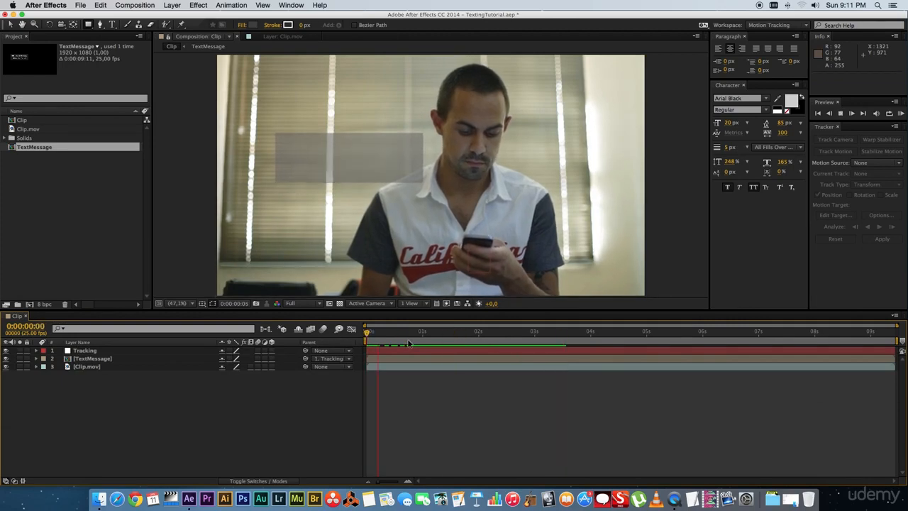
key("0")
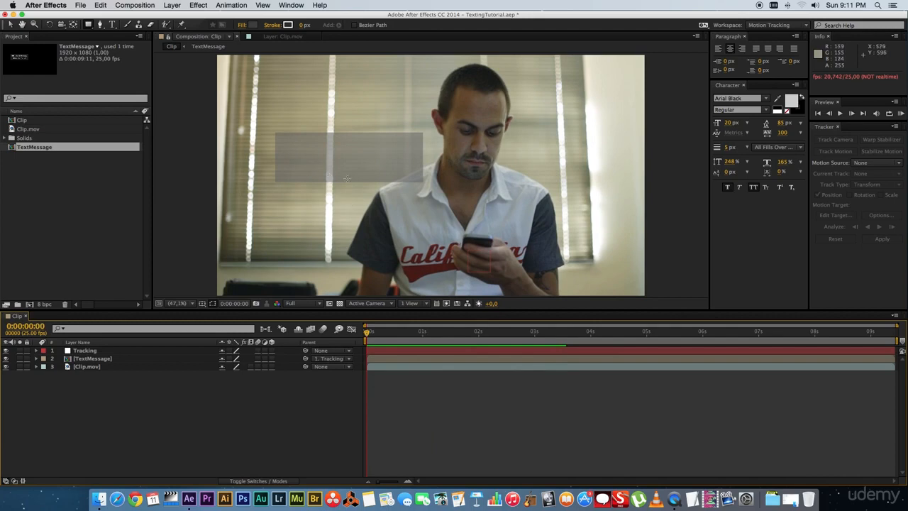
Step: Create an adjustment layer named "Line" and place it directly below the Tracking null
right_click(167, 404)
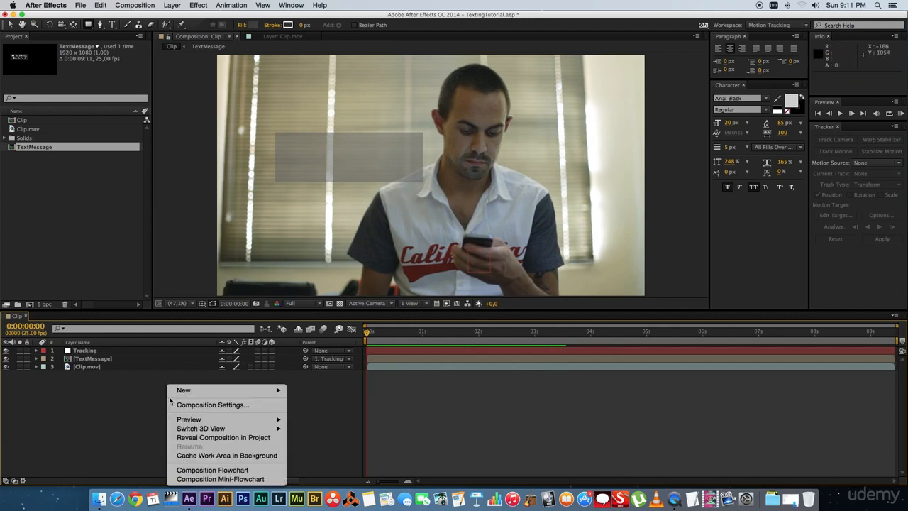
mouse_move(222, 392)
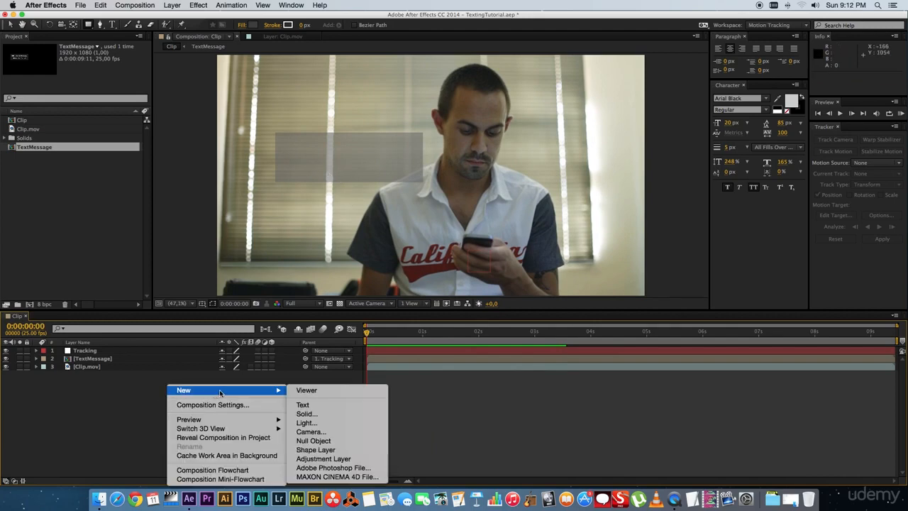
left_click(319, 460)
key("Return")
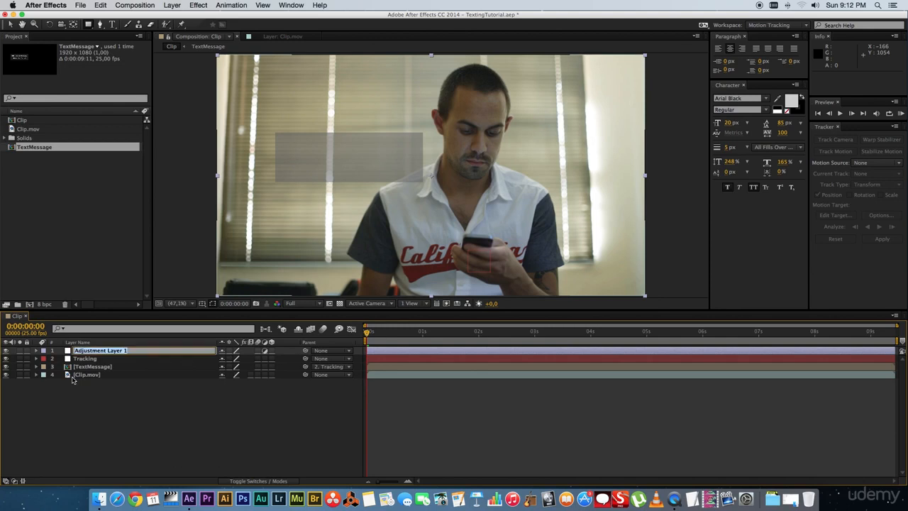
type("Line")
key("Return")
left_click_drag(87, 359, 84, 348)
left_click(86, 393)
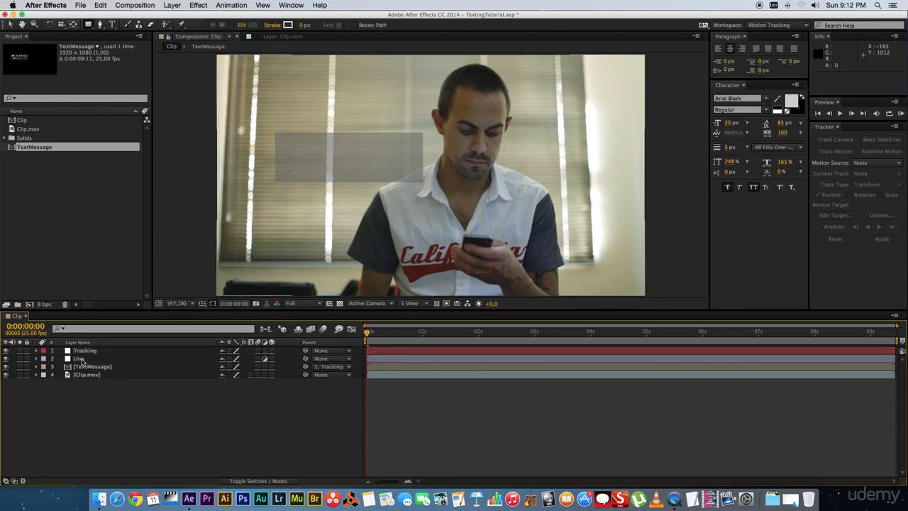
Step: Draw an open three-point mask path on the Line layer, from the message box's lower-left corner, bending near the sleeve, to the phone
left_click(82, 359)
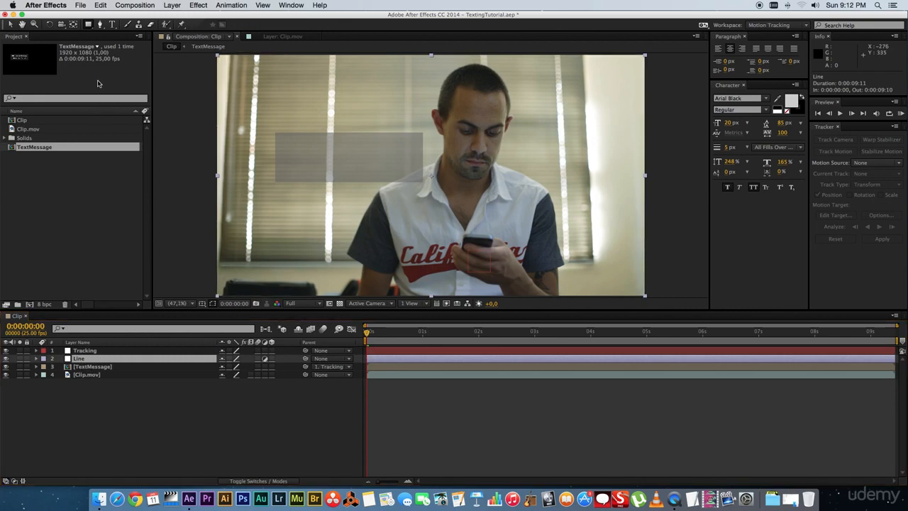
left_click(100, 24)
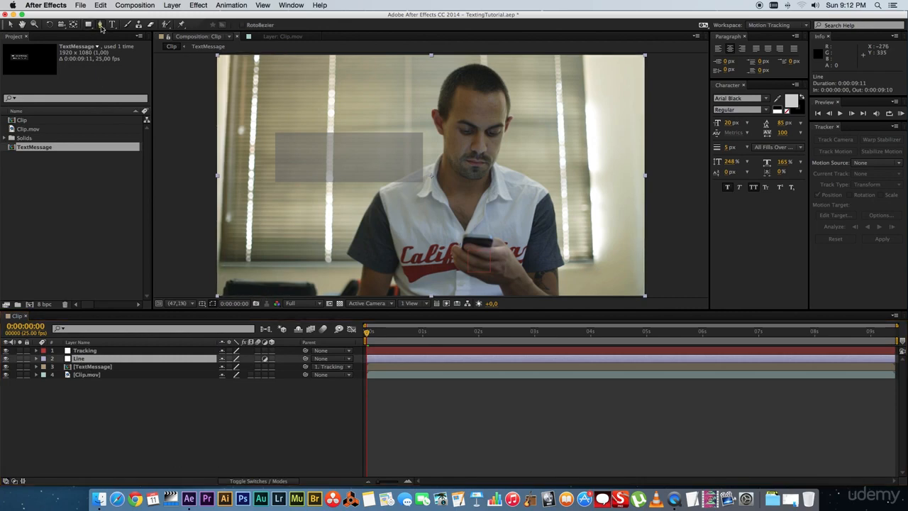
left_click(279, 187)
left_click(375, 241)
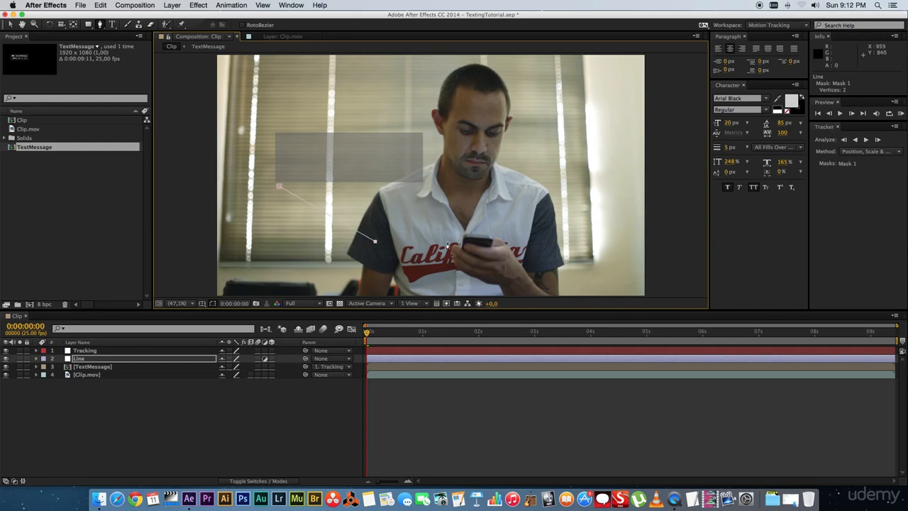
left_click(459, 240)
left_click(117, 358)
key("m")
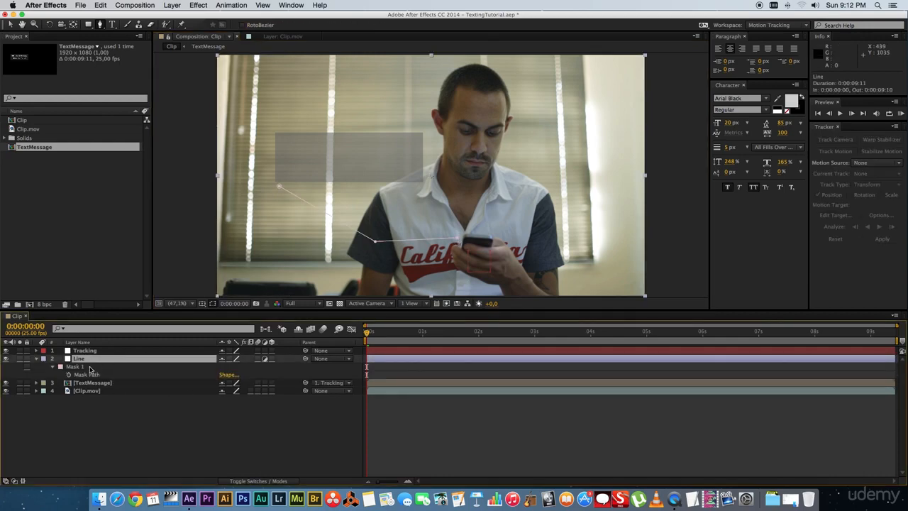
left_click(98, 367)
left_click(84, 401)
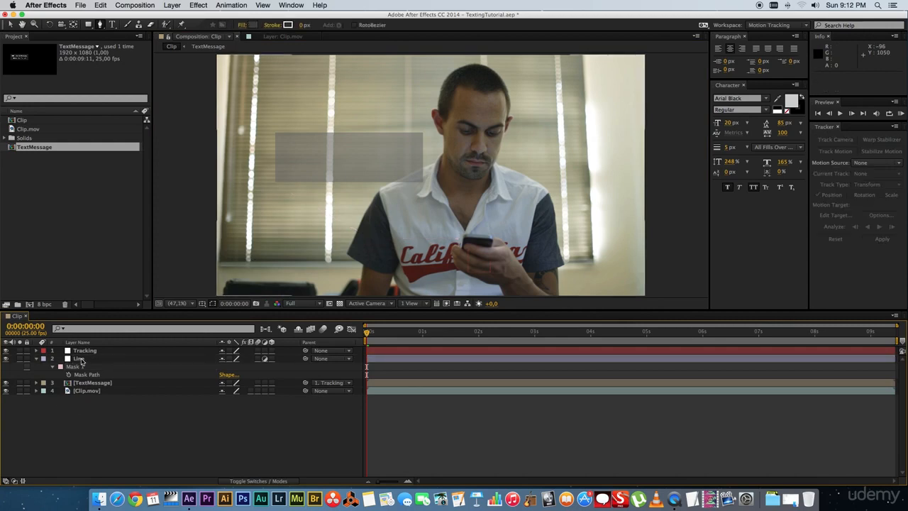
Step: Apply the Stroke effect from the Generate category to the Line layer
left_click(83, 359)
right_click(84, 363)
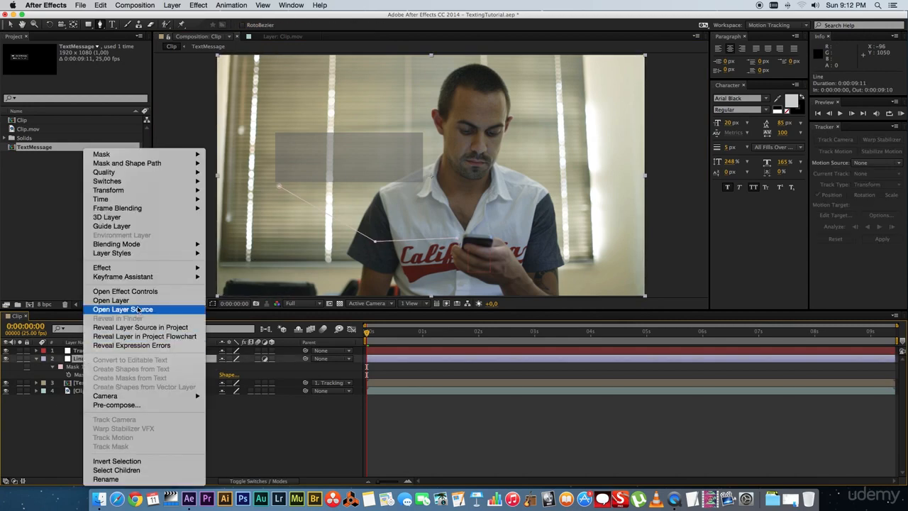
mouse_move(139, 270)
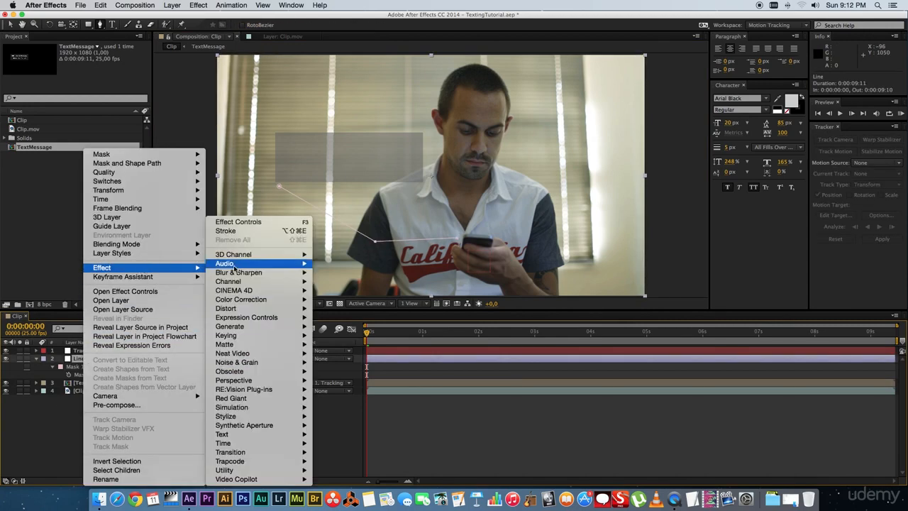
mouse_move(254, 328)
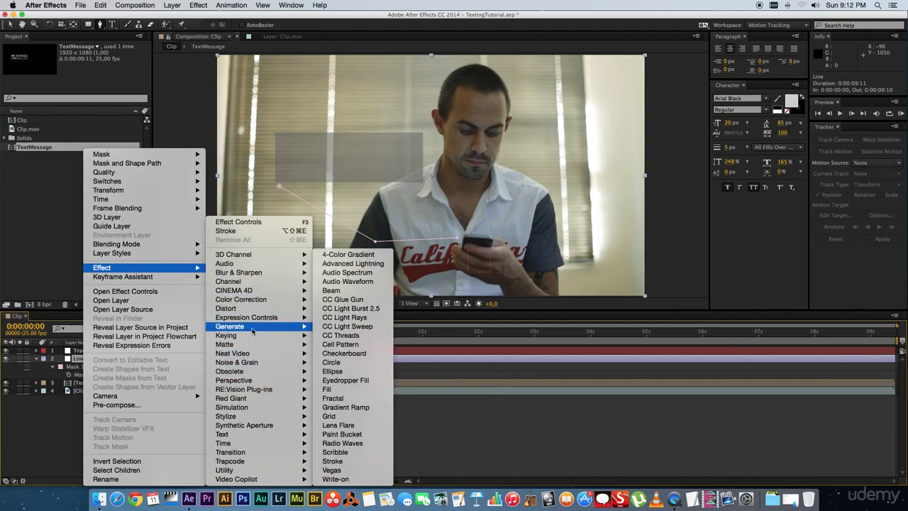
left_click(333, 461)
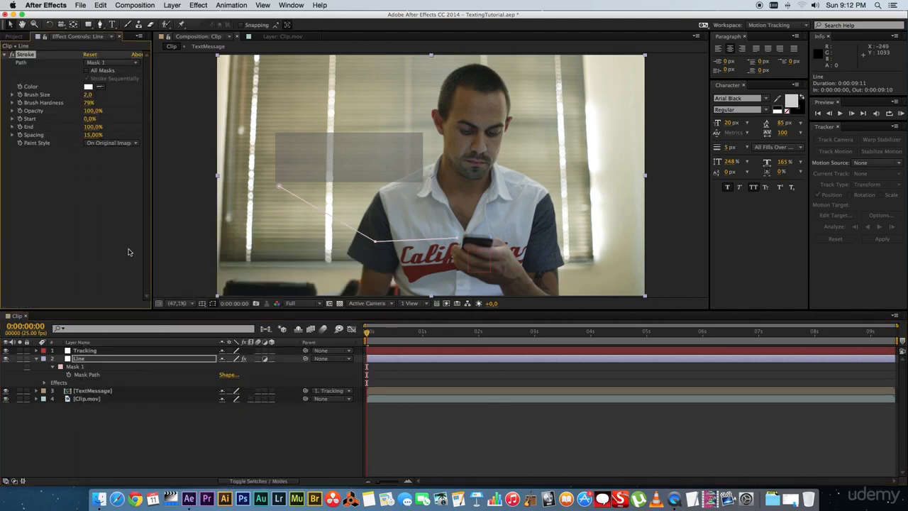
Step: Set the stroke color to dark grey 464646 and hide the mask outlines in the viewer
left_click(88, 87)
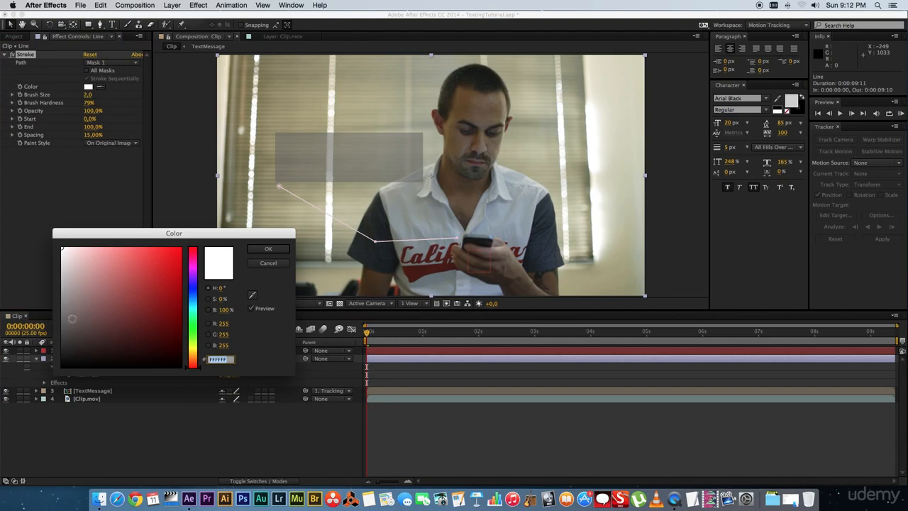
left_click(60, 329)
left_click_drag(60, 330, 60, 335)
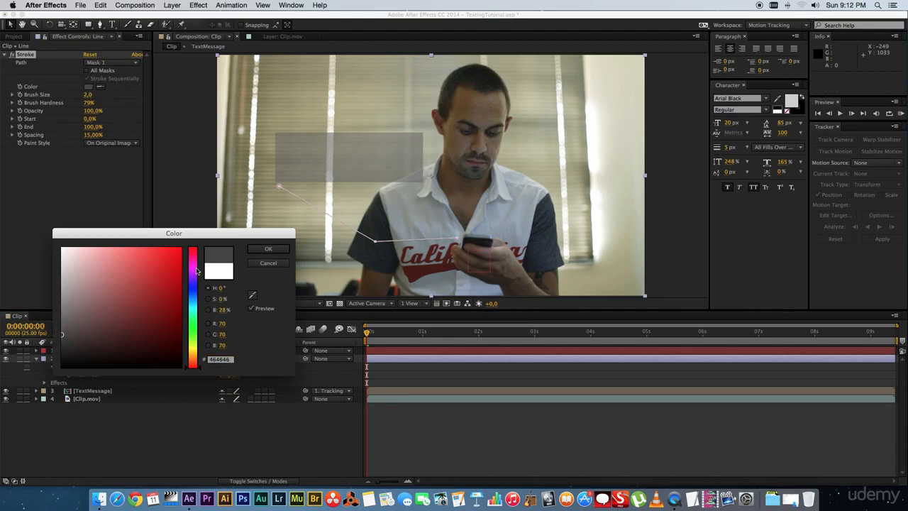
left_click(268, 250)
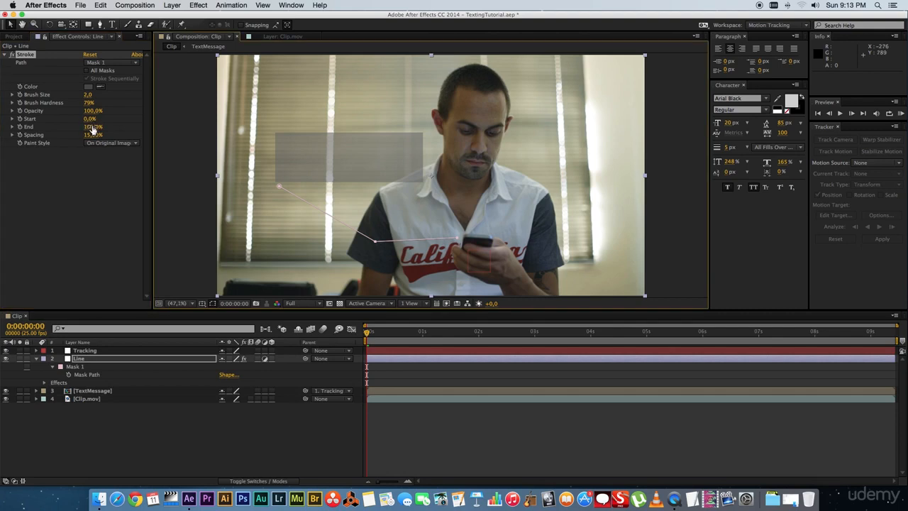
left_click_drag(88, 122, 113, 116)
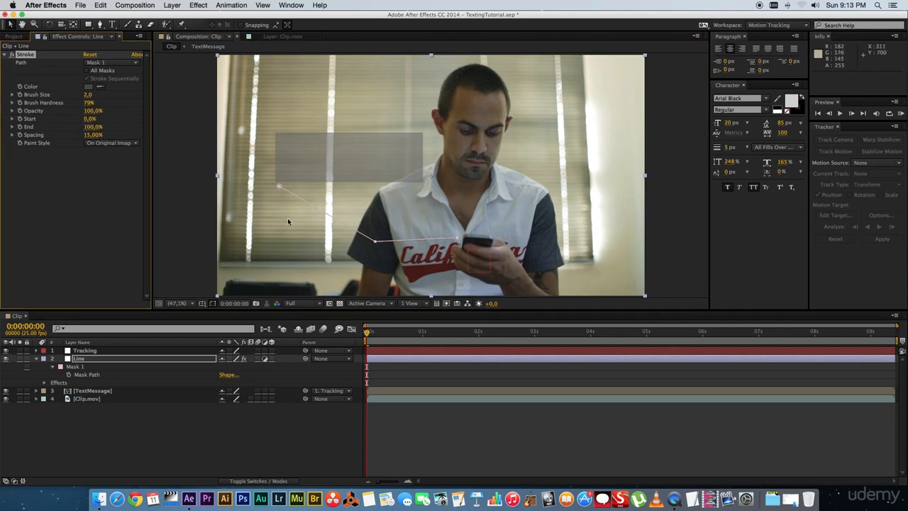
left_click(213, 304)
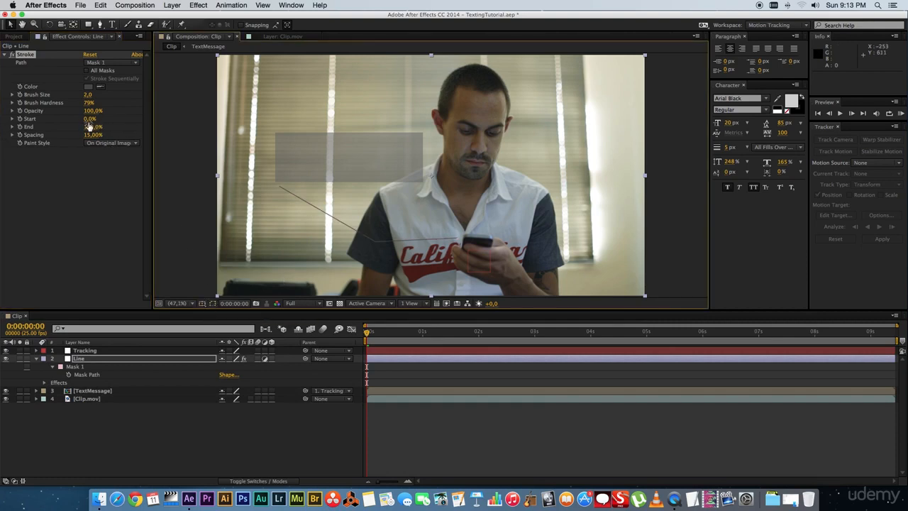
Step: Keyframe the stroke's Start value at 0% at 2 seconds and 100% at 1 second so the line draws on
left_click_drag(85, 122, 91, 121)
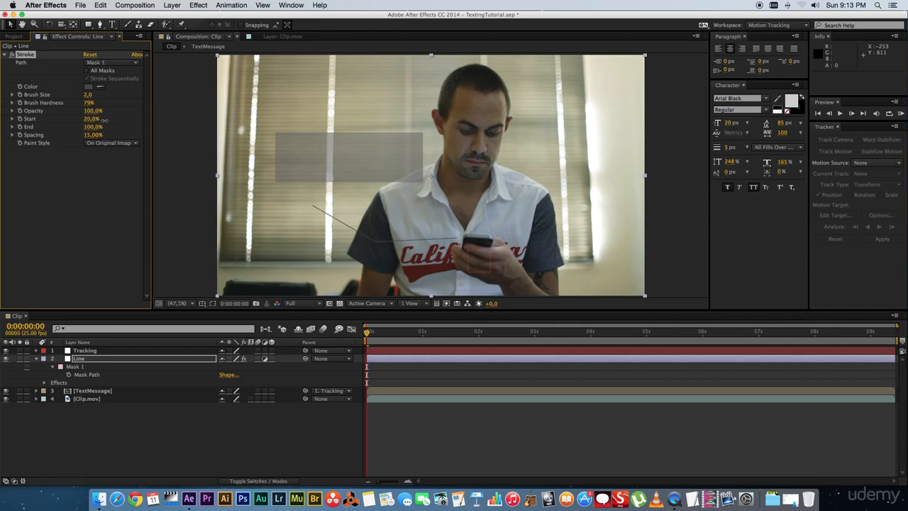
left_click_drag(114, 122, 78, 122)
left_click(474, 330)
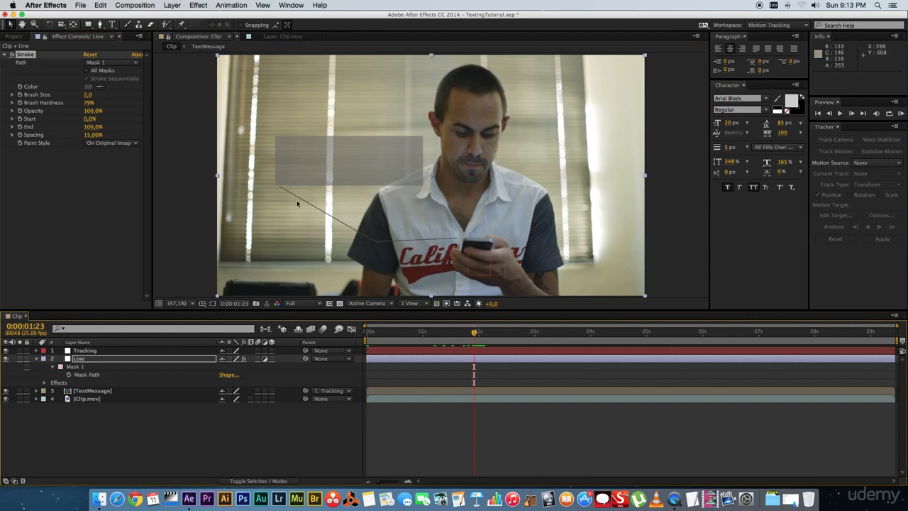
left_click_drag(476, 335, 479, 335)
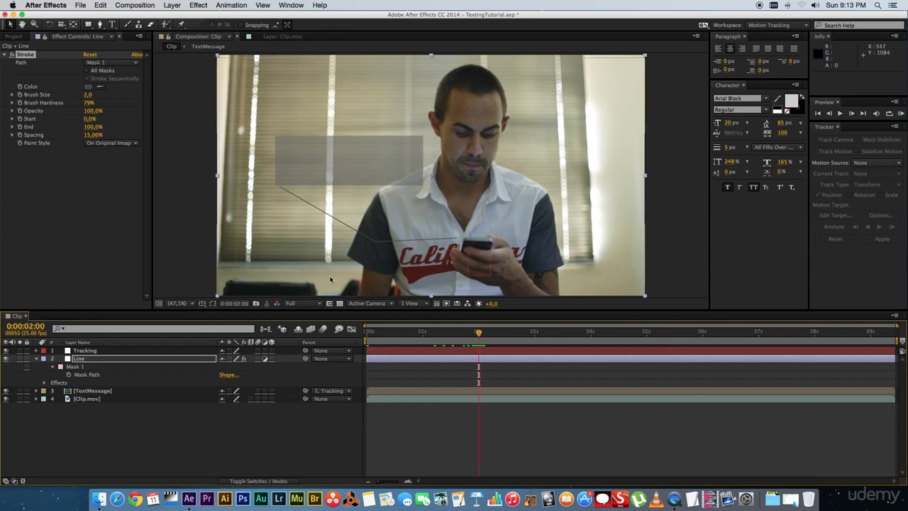
left_click(20, 119)
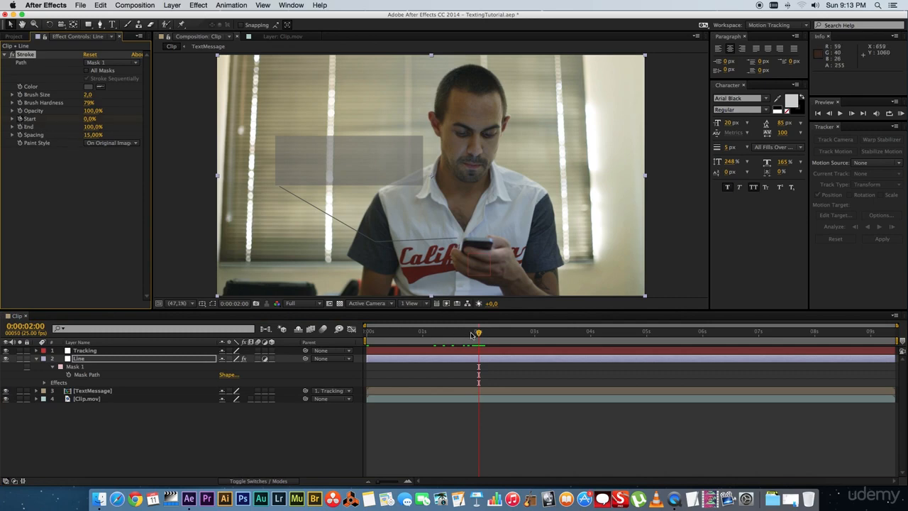
left_click_drag(479, 335, 422, 334)
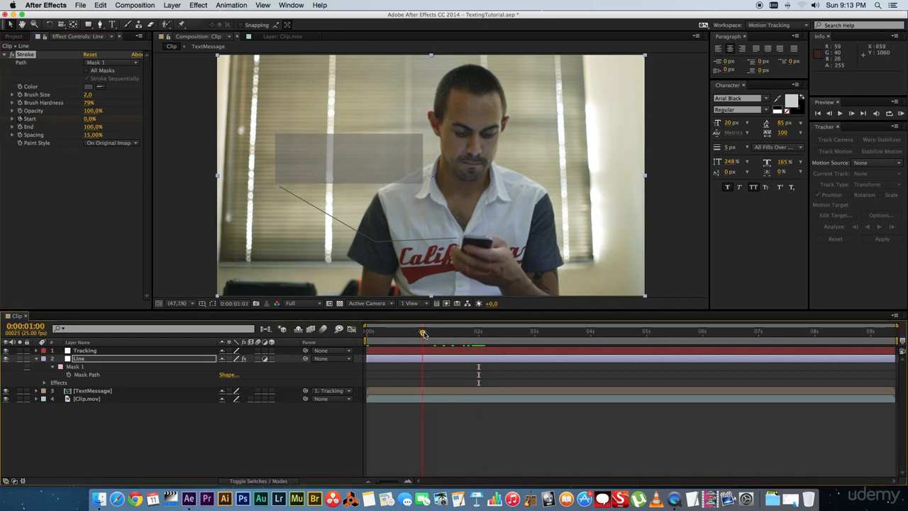
left_click_drag(87, 118, 149, 117)
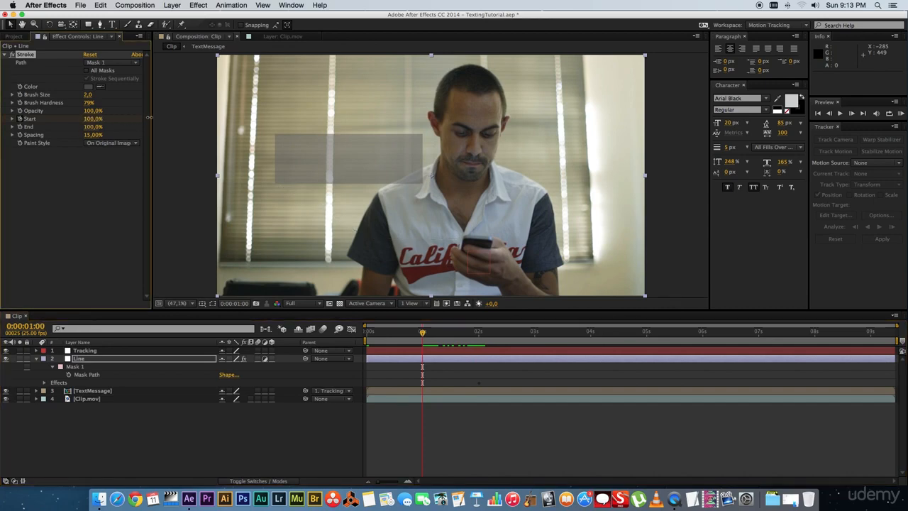
Step: Preview the line's draw-on animation from just before 1 second
left_click(209, 427)
left_click_drag(423, 333, 411, 334)
key("space")
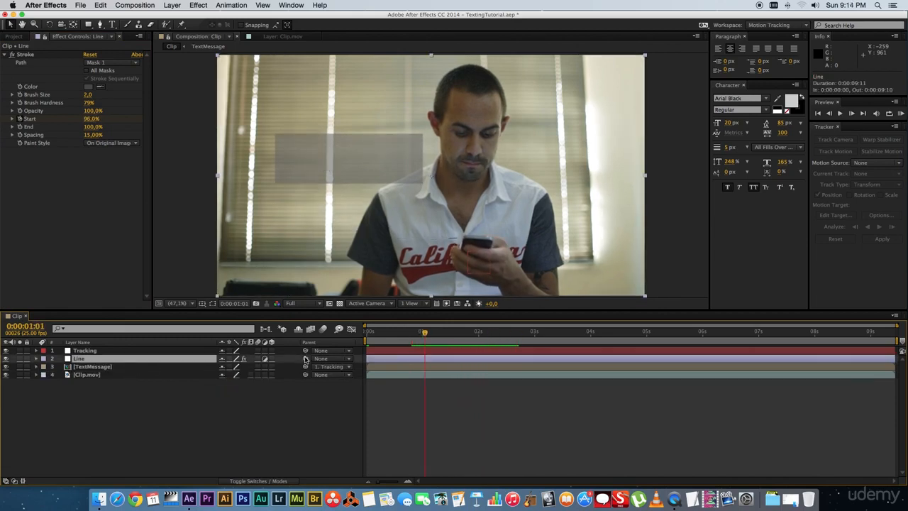
Step: Parent the Line layer to the Tracking null and preview the line over the footage
left_click_drag(304, 359, 109, 352)
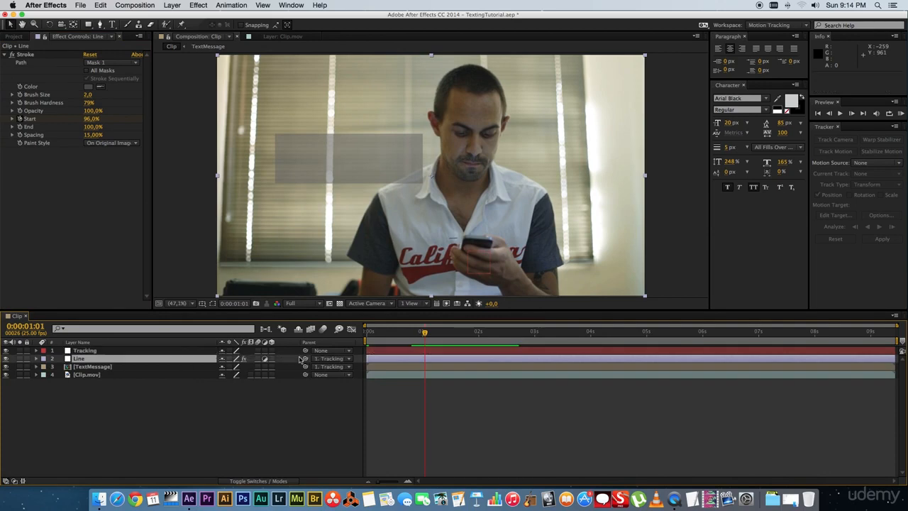
left_click(436, 332)
key("space")
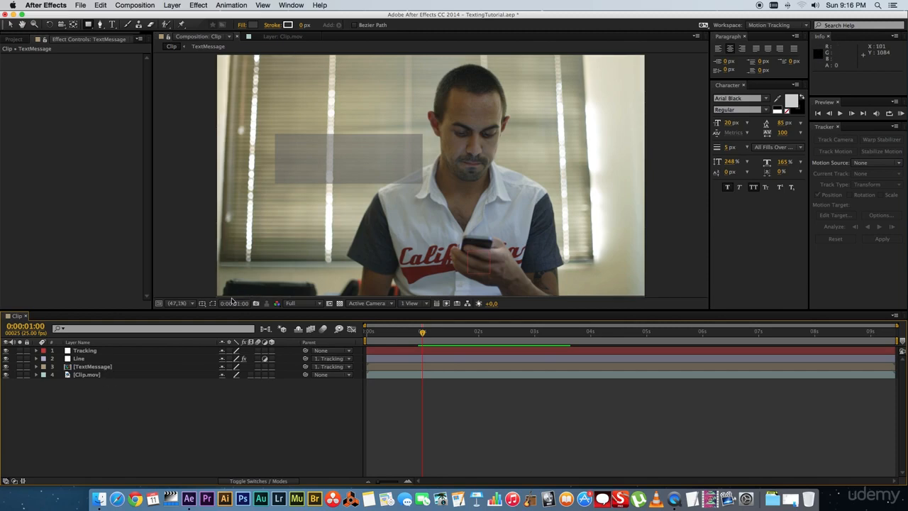
Step: Show the mask outlines and draw a rectangular mask of about 796 by 310 px around the message box on the TextMessage layer
left_click(213, 305)
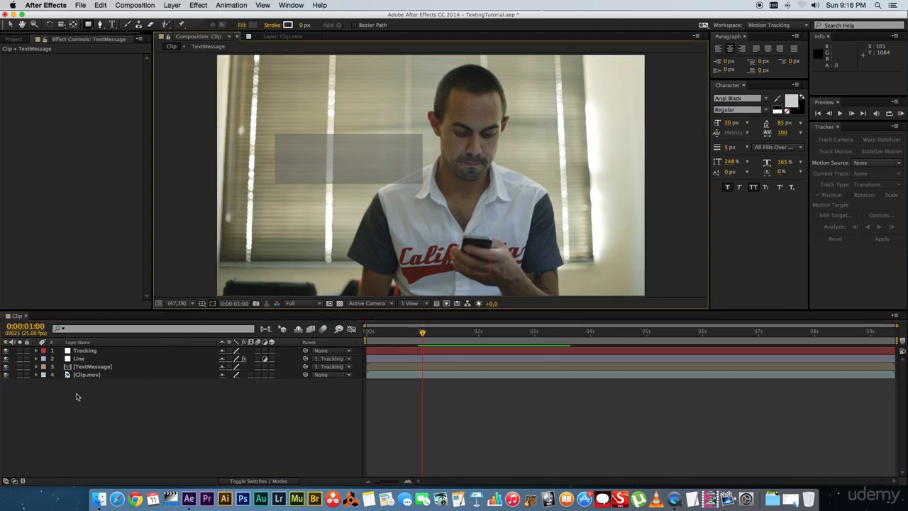
left_click(93, 369)
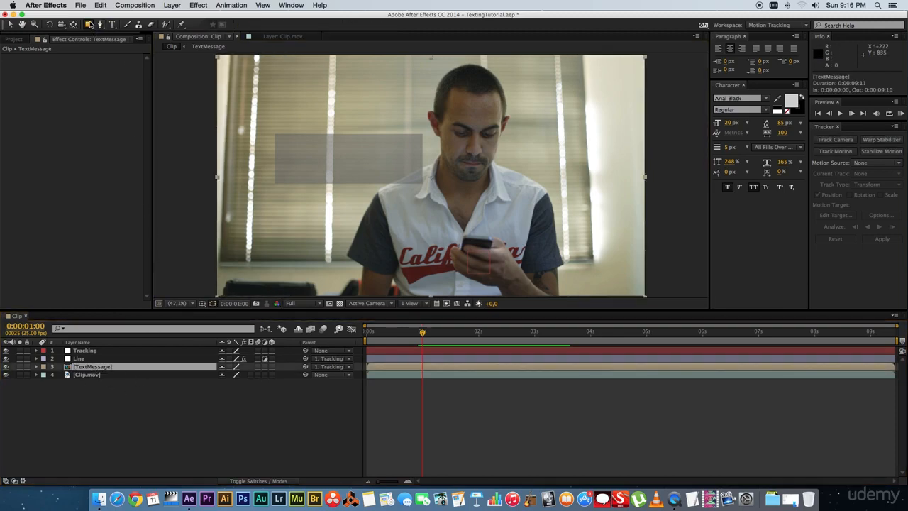
left_click_drag(89, 26, 113, 36)
left_click_drag(261, 124, 439, 191)
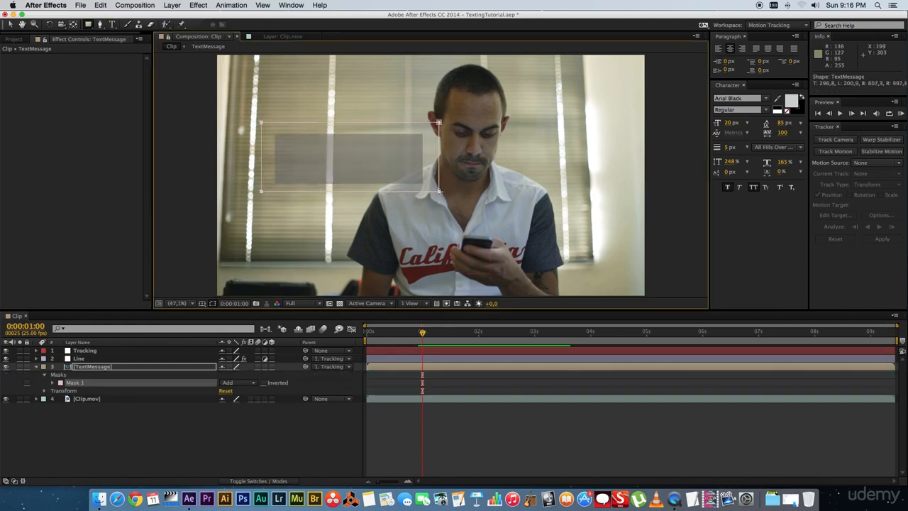
Step: Keyframe the TextMessage layer's Mask Path at 1 second with the mask's top edge collapsed down to its bottom edge
left_click(52, 383)
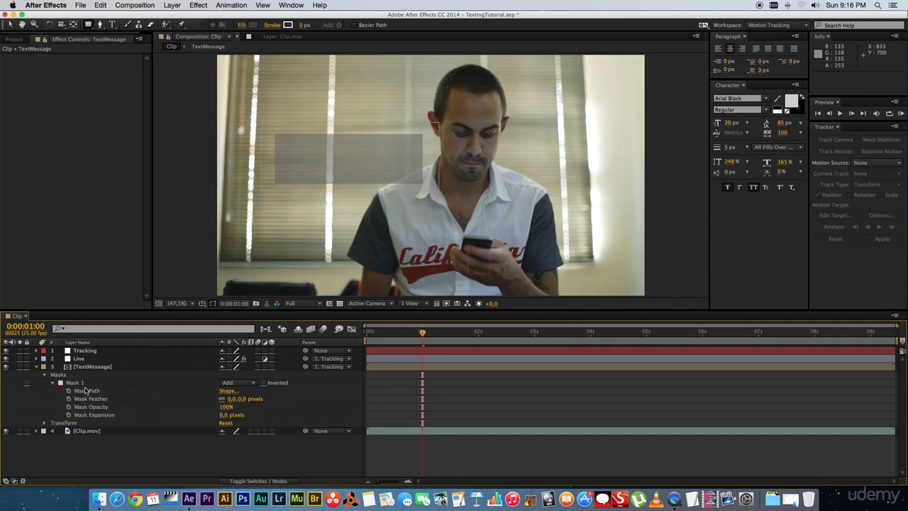
left_click(69, 391)
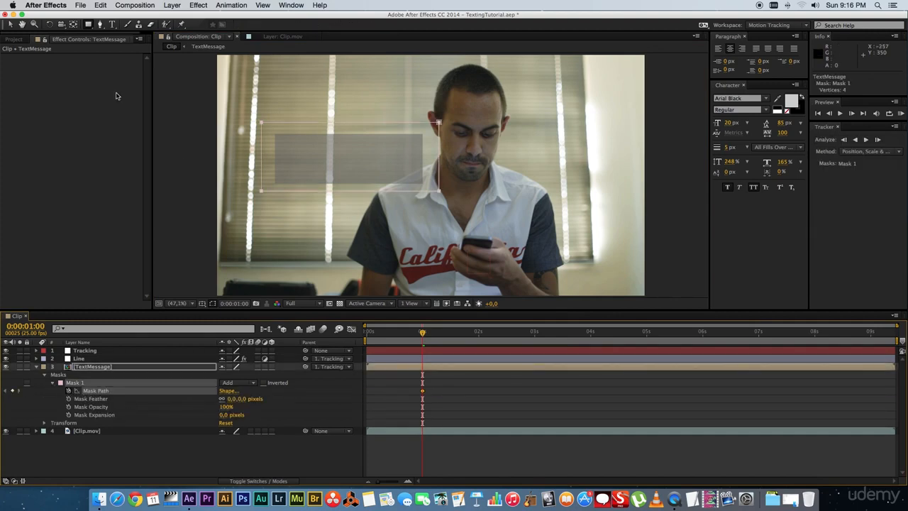
left_click(11, 23)
left_click(266, 123)
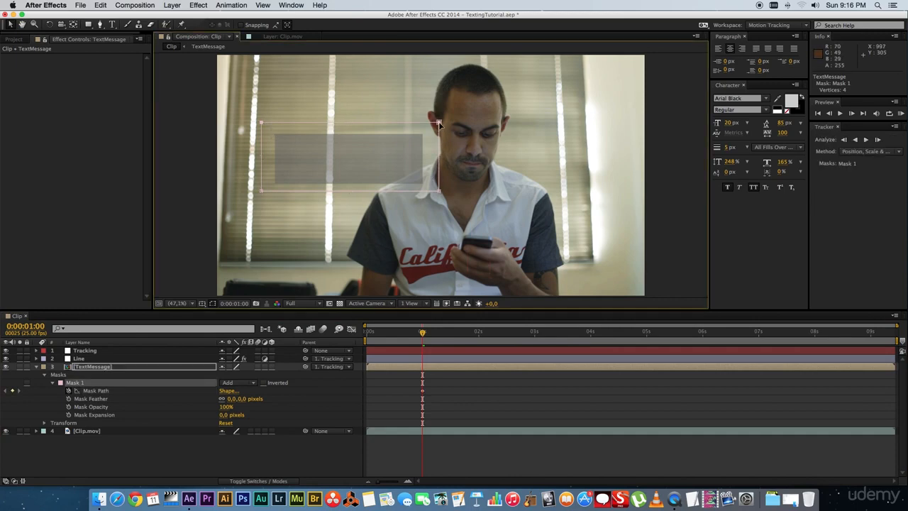
left_click_drag(440, 125, 432, 189)
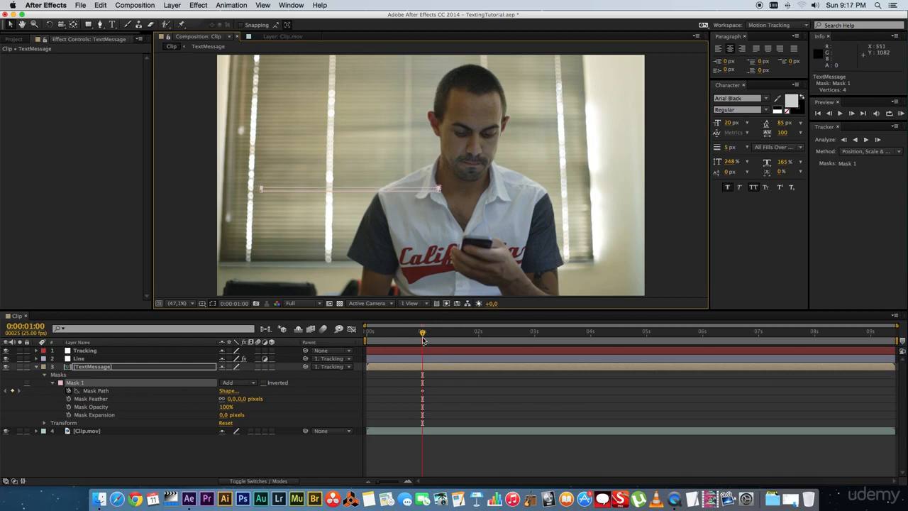
Step: At 2 seconds, raise the mask's top edge above the message box to keyframe the box fully revealed
left_click_drag(423, 339, 479, 340)
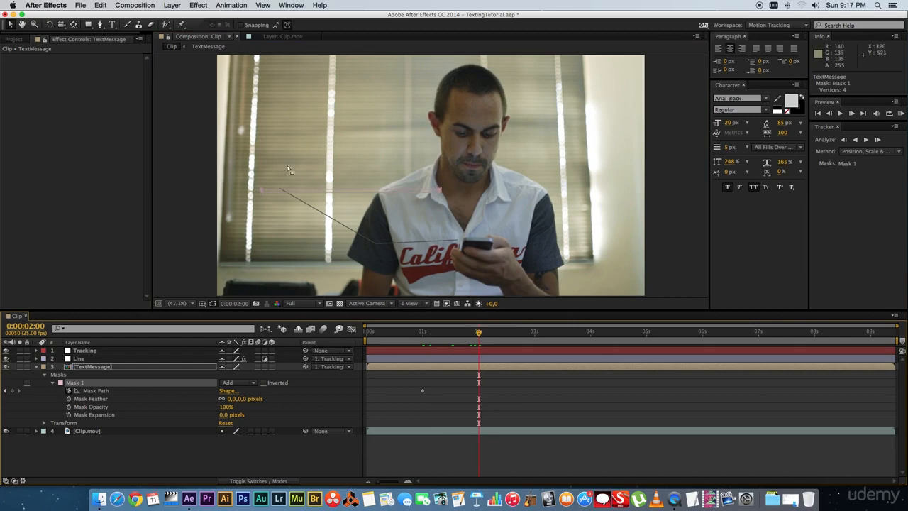
left_click_drag(440, 190, 449, 130)
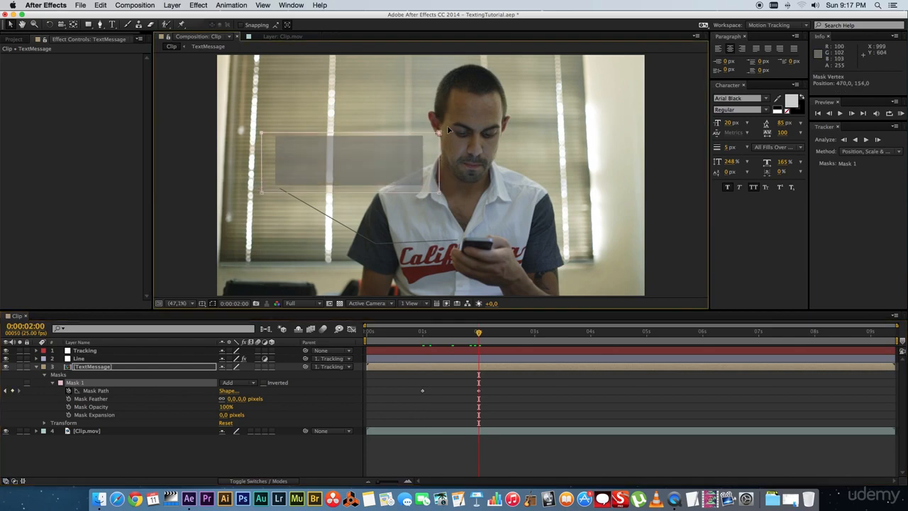
left_click(307, 457)
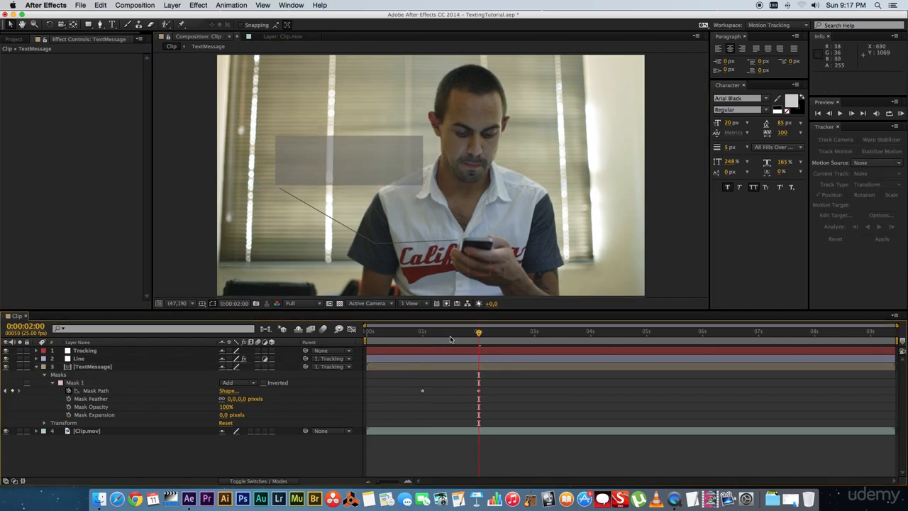
Step: Preview the box reveal together with the line animation from 0:00:00:20
left_click_drag(450, 339, 411, 339)
key("space")
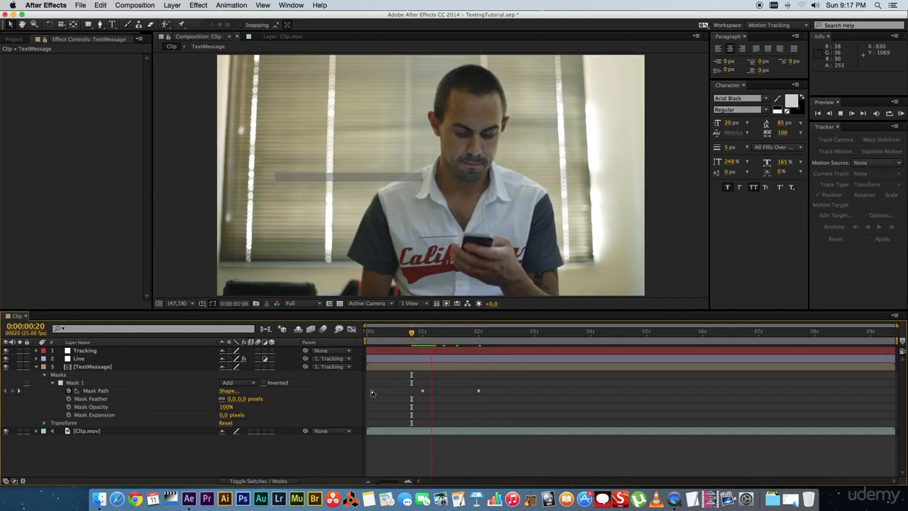
key("space")
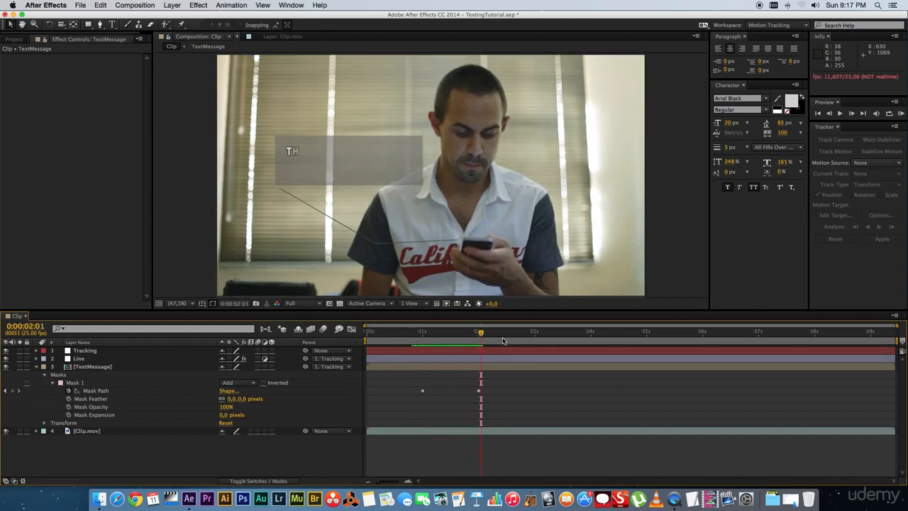
Step: Retime the Mask Path keyframes so the first sits at 2 seconds and the second a few frames after it
mouse_move(479, 332)
left_mouse_down()
mouse_move(448, 332)
mouse_move(467, 332)
left_mouse_up()
left_click_drag(423, 391, 467, 391)
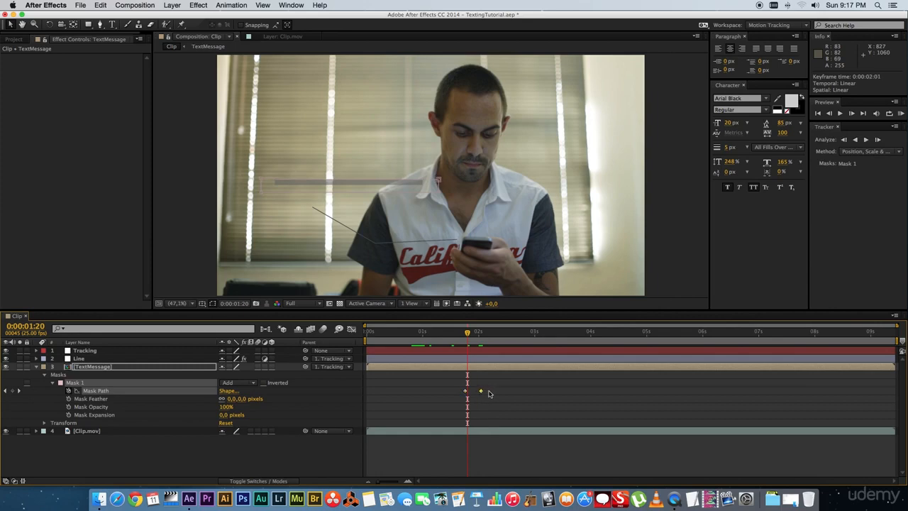
left_click_drag(466, 391, 480, 394)
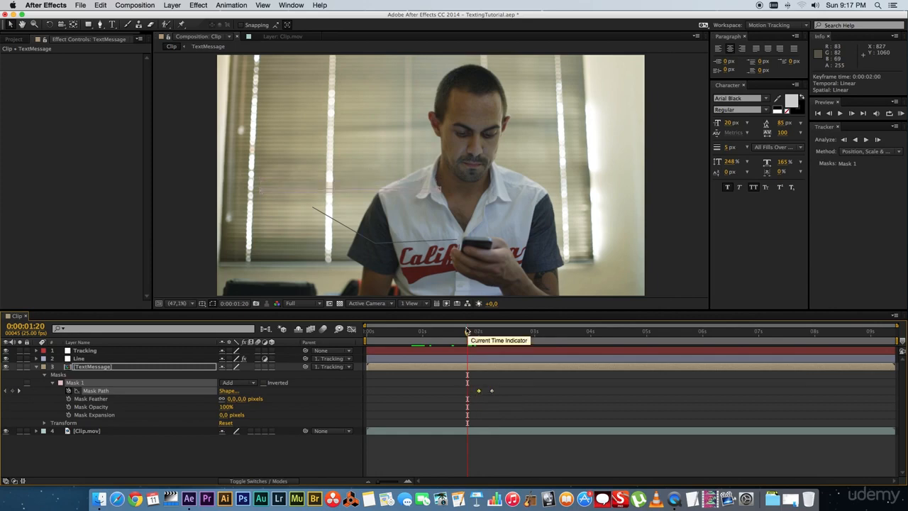
Step: Preview the retimed box reveal from 0:00:00:24
left_click_drag(468, 334, 420, 334)
left_click(286, 456)
key("space")
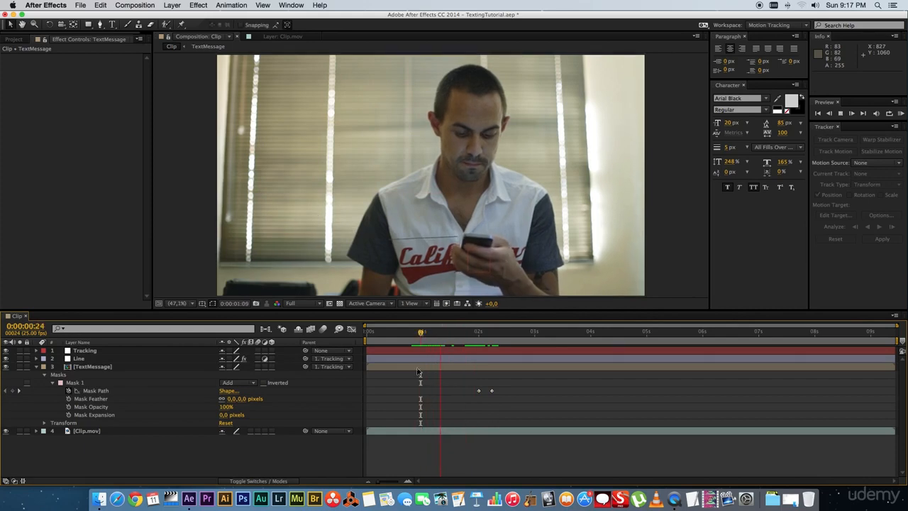